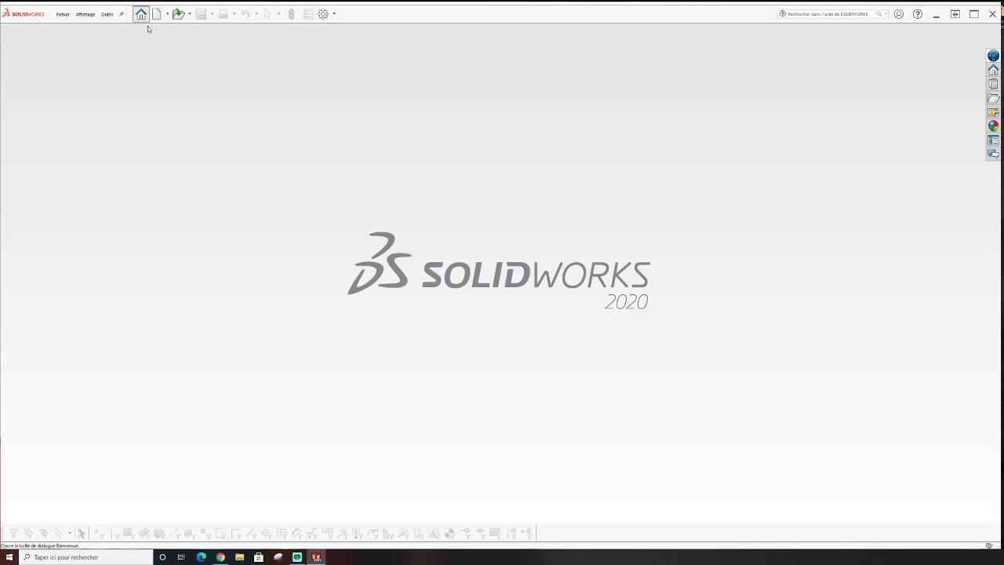
Bring up the Welcome dialog from the toolbar's Home button
{"action": "left_click", "coordinate": [141, 14]}
Create a new part and sketch a horizontal centerline through the origin on Plan de face
{"action": "left_click", "coordinate": [451, 190]}
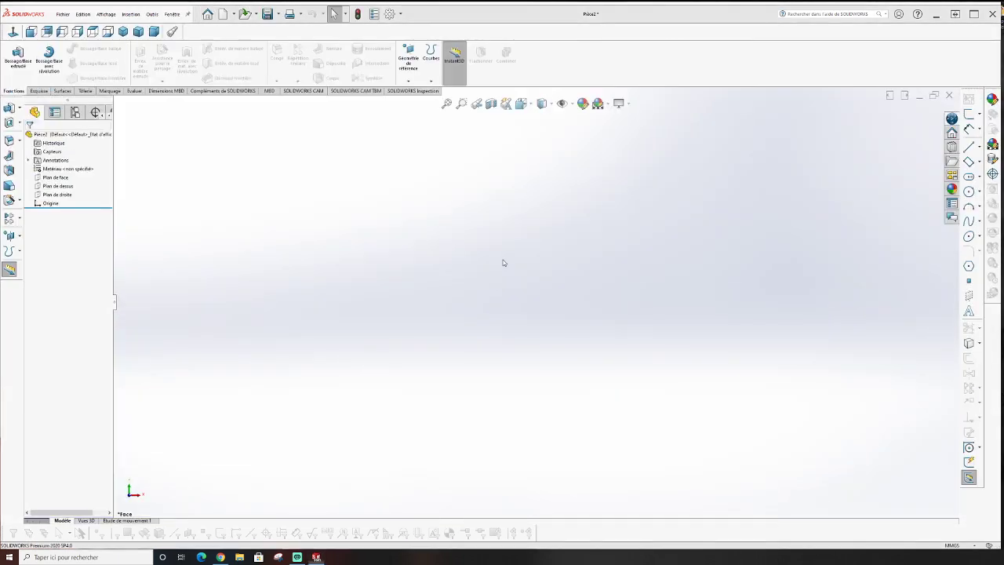
{"action": "left_click", "coordinate": [38, 92]}
{"action": "left_click", "coordinate": [13, 55]}
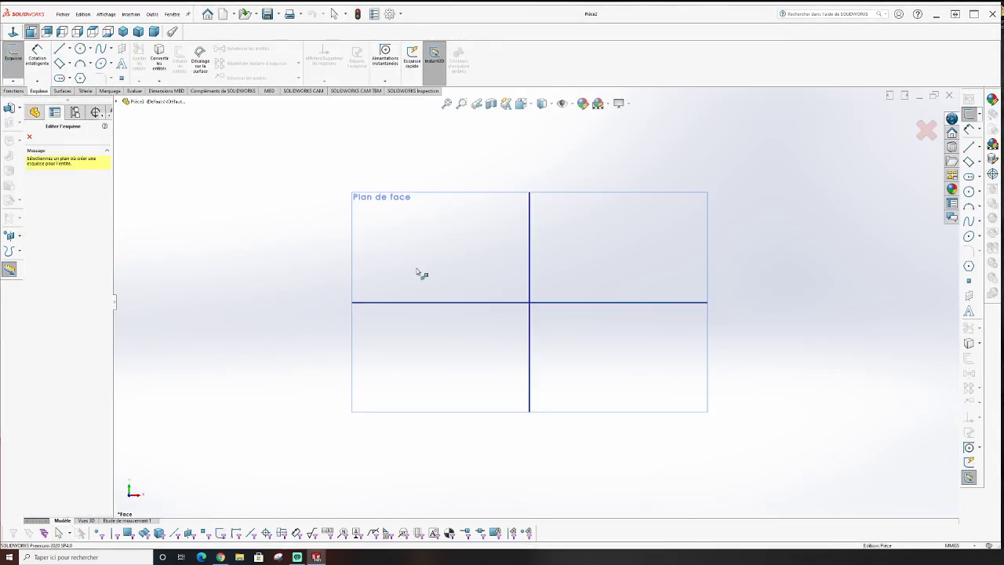
{"action": "left_click", "coordinate": [455, 242]}
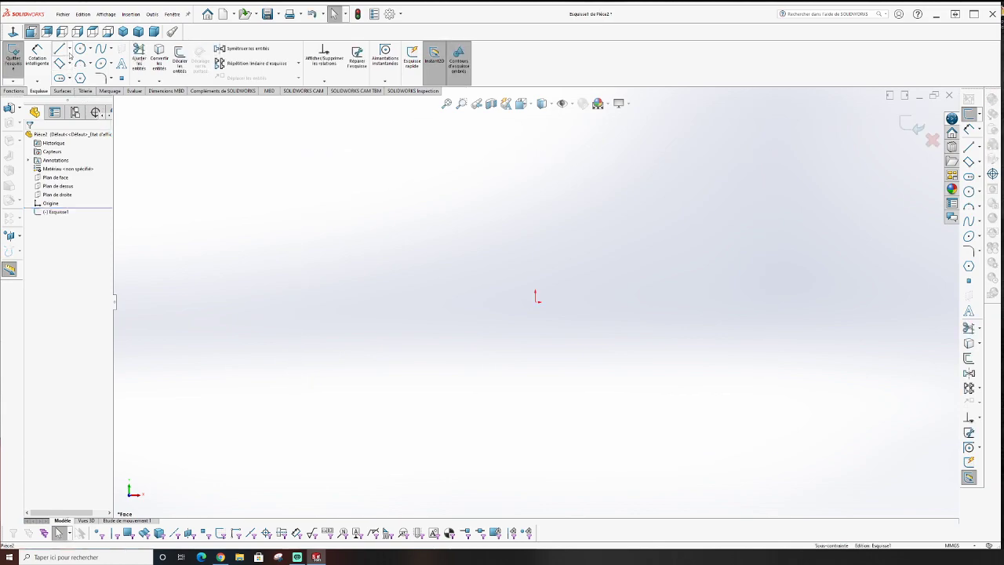
{"action": "left_click", "coordinate": [69, 48]}
{"action": "left_click", "coordinate": [87, 69]}
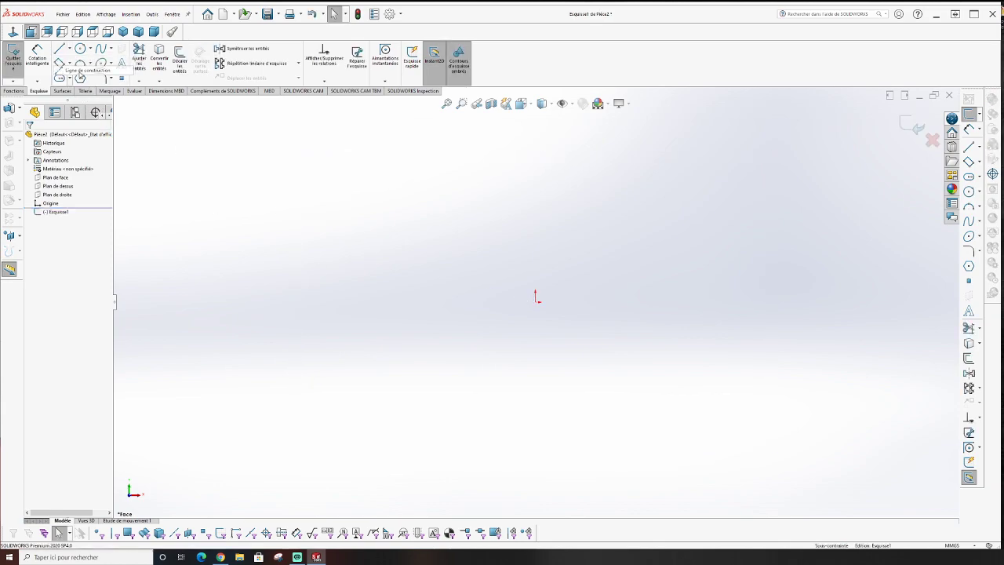
{"action": "left_click", "coordinate": [374, 302]}
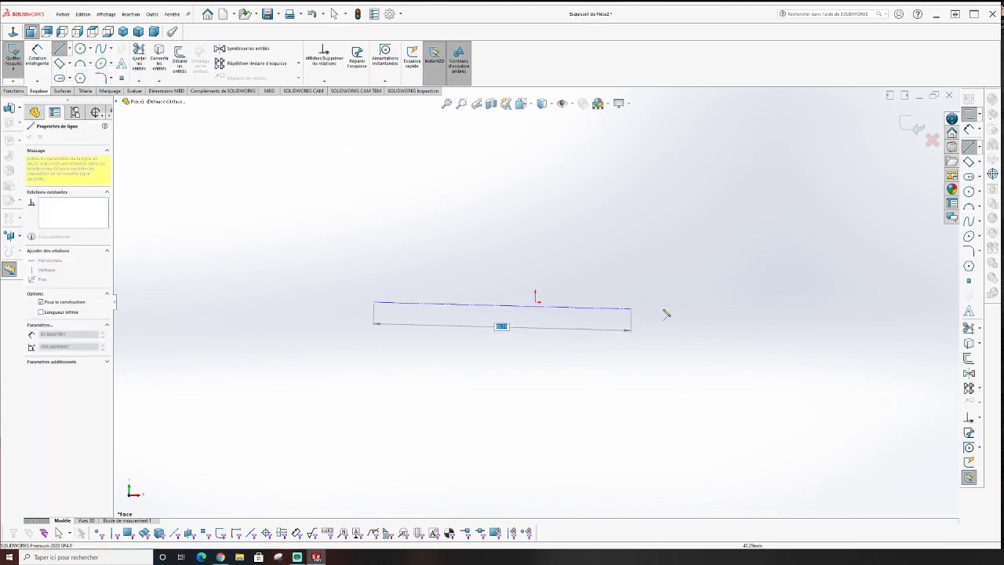
{"action": "left_click", "coordinate": [734, 306]}
{"action": "key", "text": "Escape"}
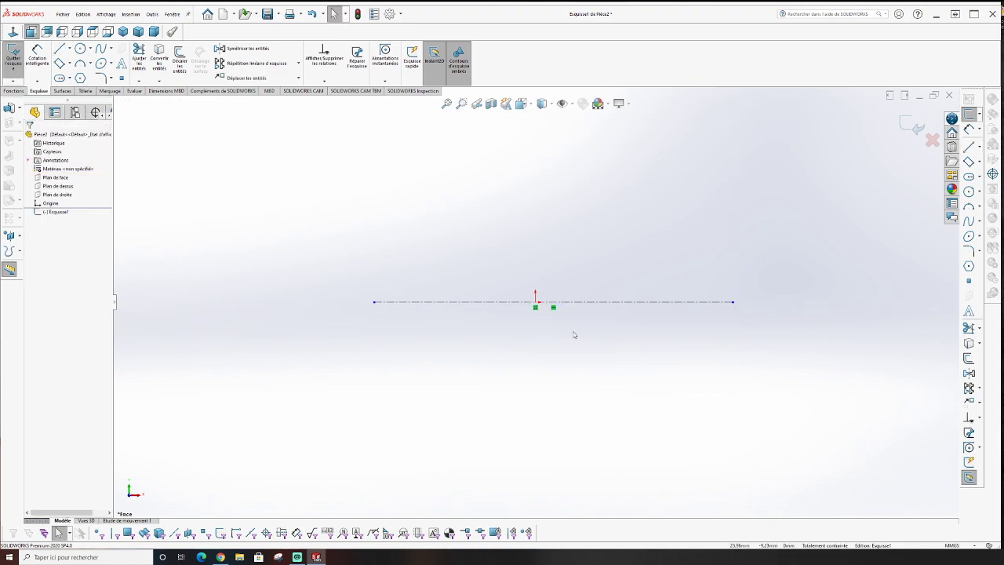
Draw the left side of the profile, rising from the centerline in two steps
{"action": "left_click", "coordinate": [61, 50]}
{"action": "left_click", "coordinate": [417, 306]}
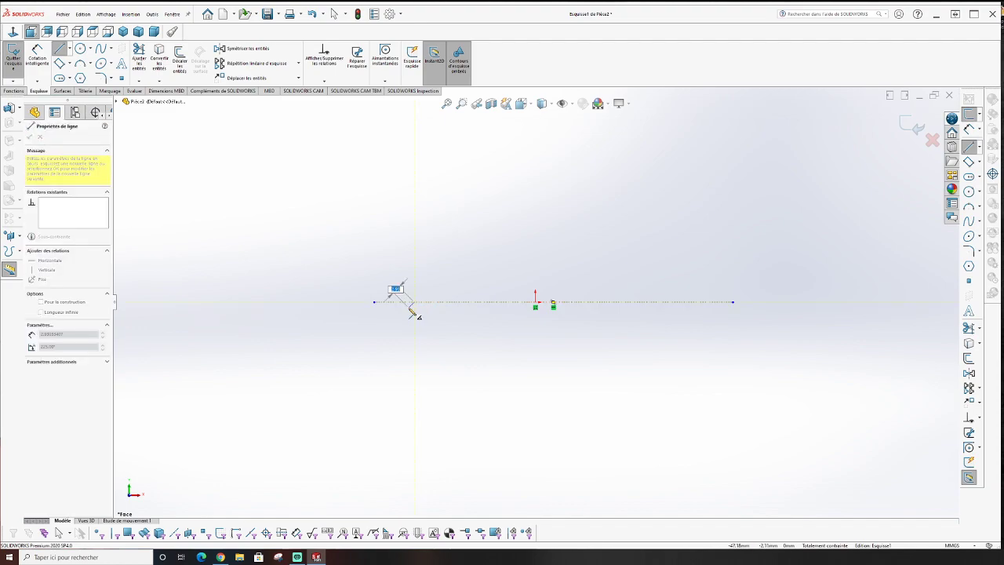
{"action": "key", "text": "Escape"}
{"action": "left_click", "coordinate": [59, 51]}
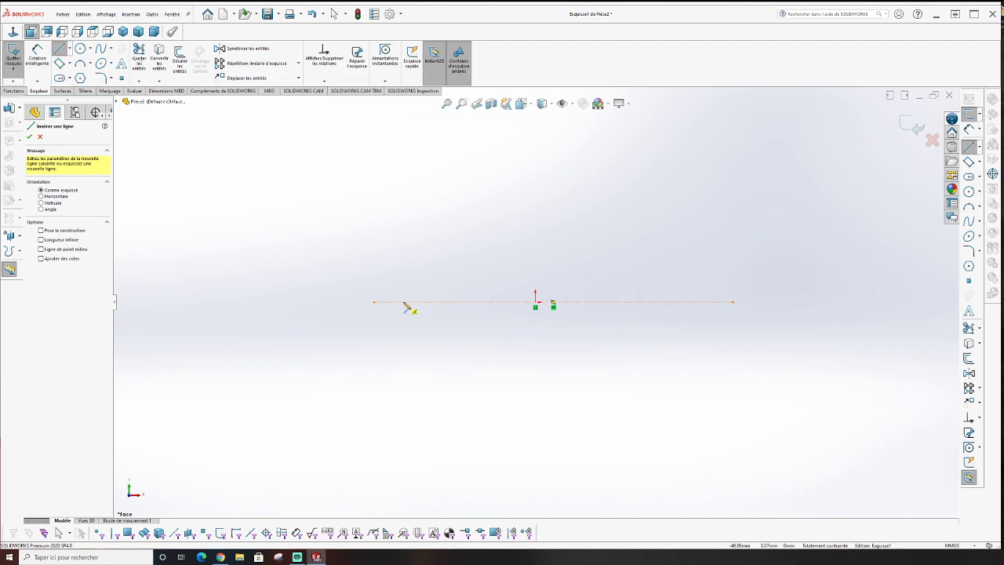
{"action": "left_click", "coordinate": [403, 302]}
{"action": "left_click", "coordinate": [404, 260]}
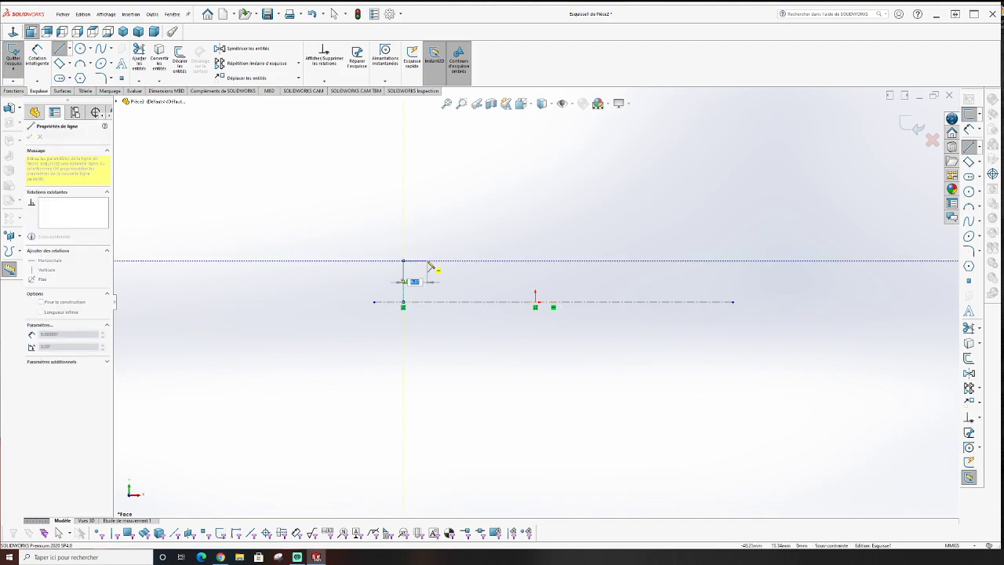
{"action": "left_click", "coordinate": [425, 260]}
{"action": "left_click", "coordinate": [425, 217]}
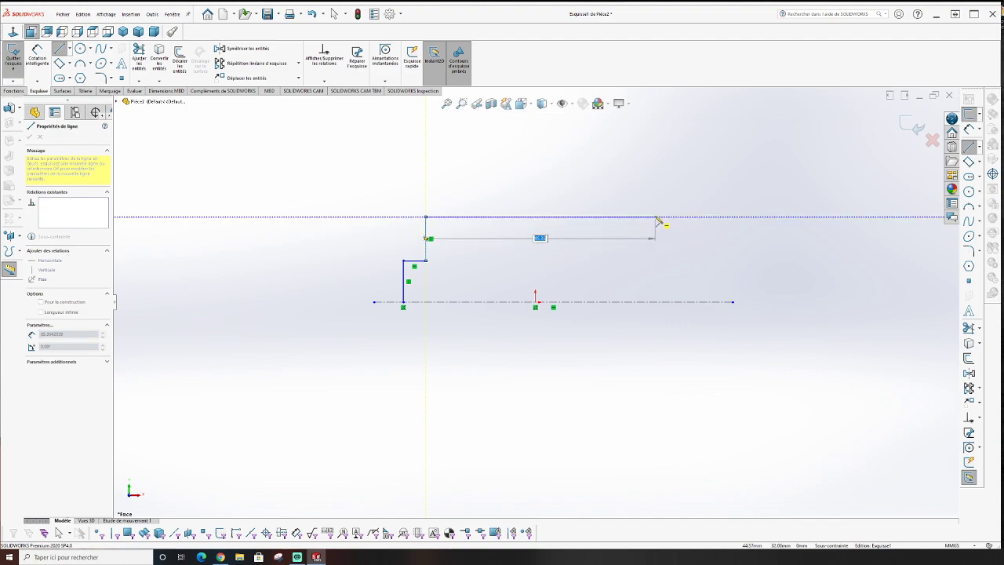
Complete the long top edge, right step and base line to close the profile
{"action": "left_click", "coordinate": [656, 216]}
{"action": "left_click", "coordinate": [656, 242]}
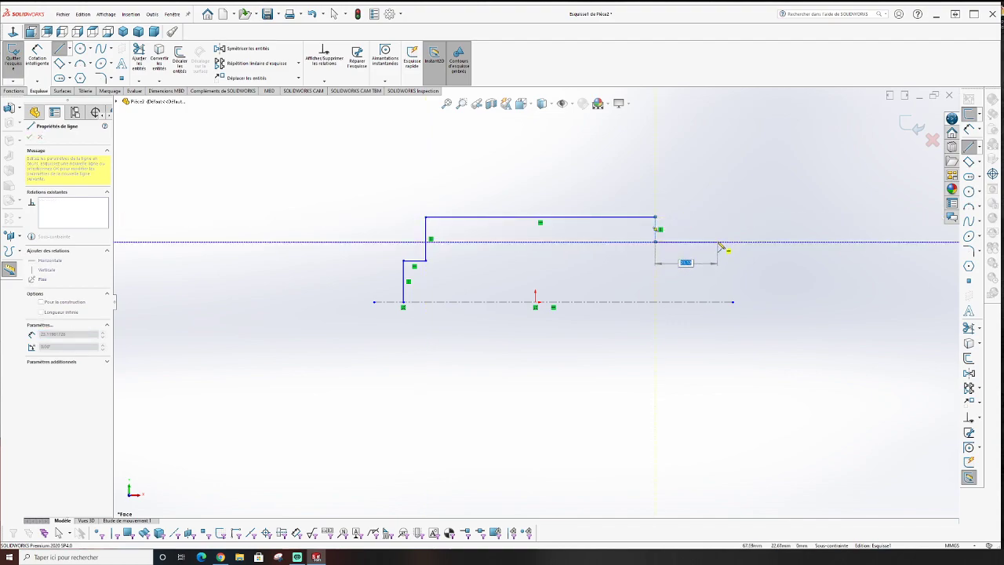
{"action": "left_click", "coordinate": [717, 242]}
{"action": "left_click", "coordinate": [717, 302]}
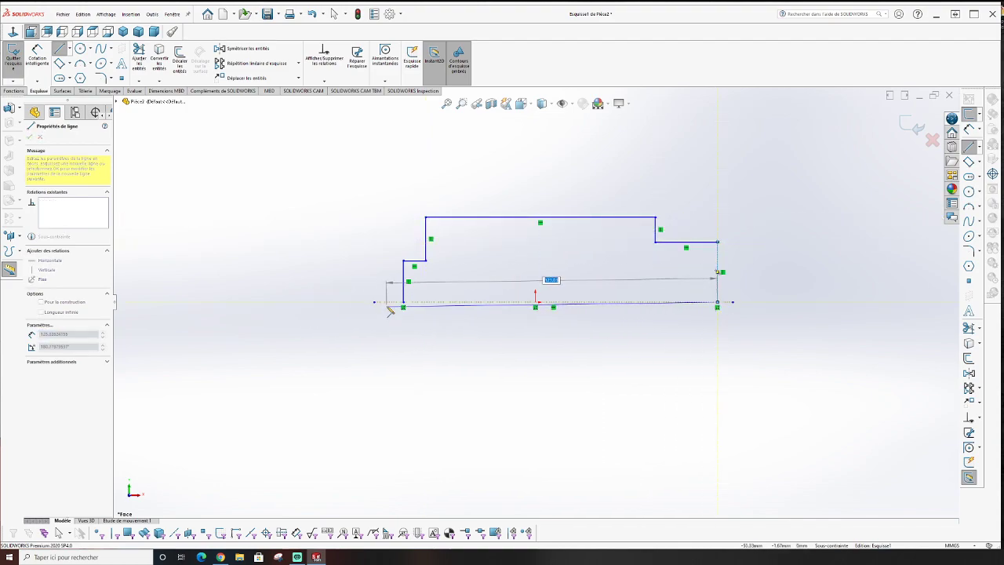
{"action": "left_click", "coordinate": [403, 302]}
{"action": "key", "text": "Escape"}
{"action": "mouse_move", "coordinate": [650, 341]}
{"action": "middle_mouse_down"}
{"action": "mouse_move", "coordinate": [636, 354]}
{"action": "mouse_move", "coordinate": [607, 347]}
{"action": "middle_mouse_up"}
{"action": "left_click", "coordinate": [14, 32]}
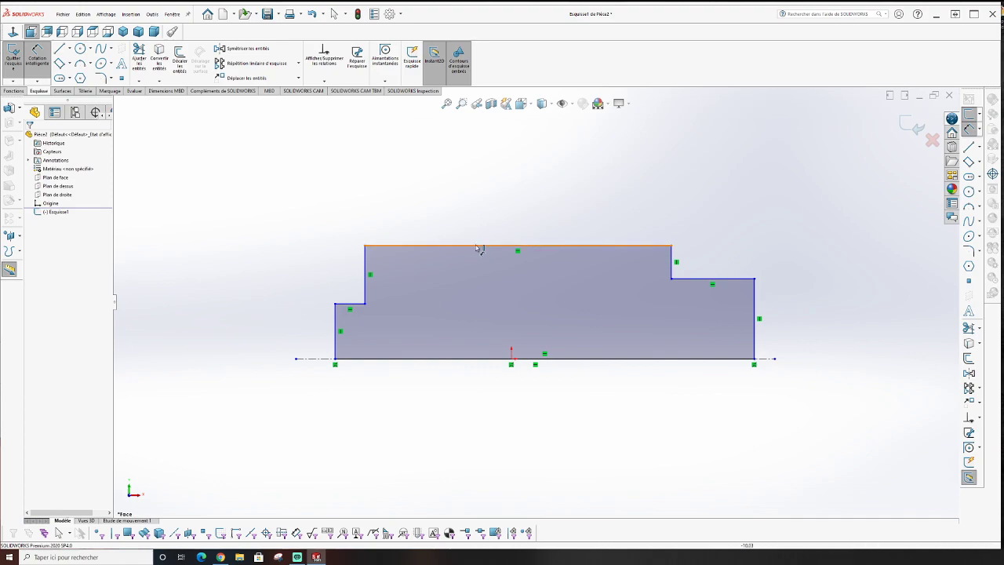
Dimension the left height at 10, the top edge at 10, and the long top edge
{"action": "left_click", "coordinate": [335, 330]}
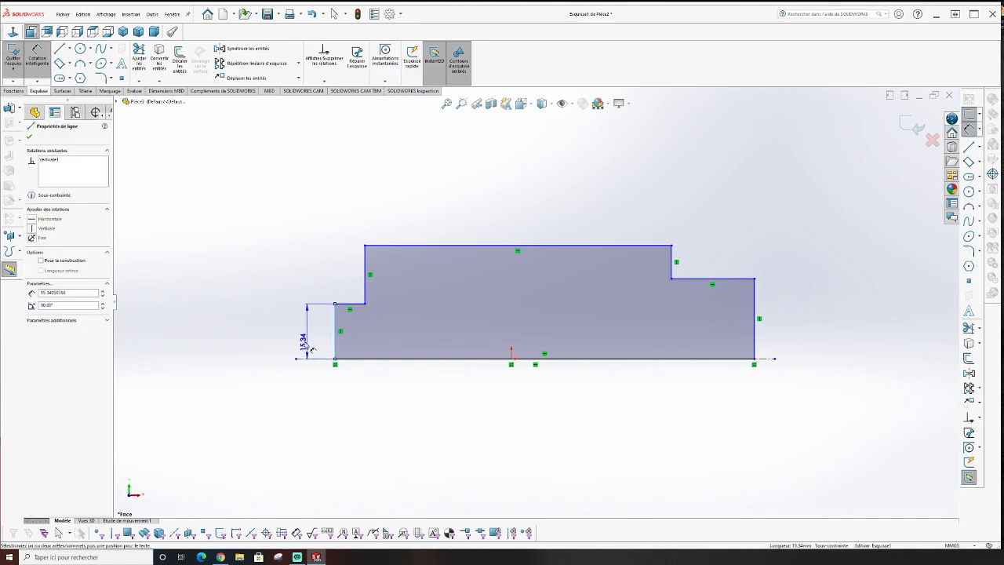
{"action": "left_click", "coordinate": [298, 329]}
{"action": "type", "text": "0"}
{"action": "key", "text": "Return"}
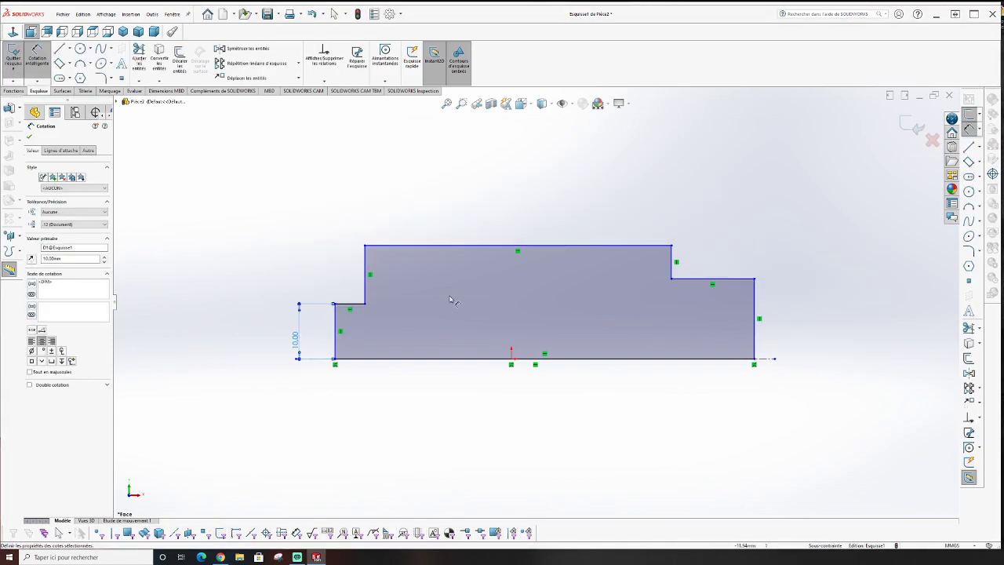
{"action": "left_click", "coordinate": [494, 246]}
{"action": "left_click", "coordinate": [493, 209]}
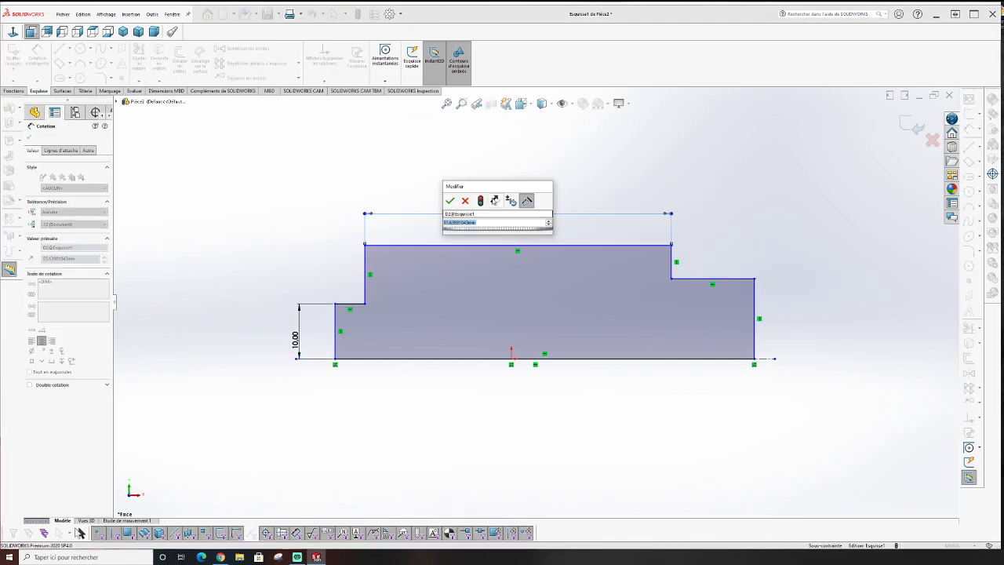
{"action": "type", "text": "10"}
{"action": "key", "text": "Return"}
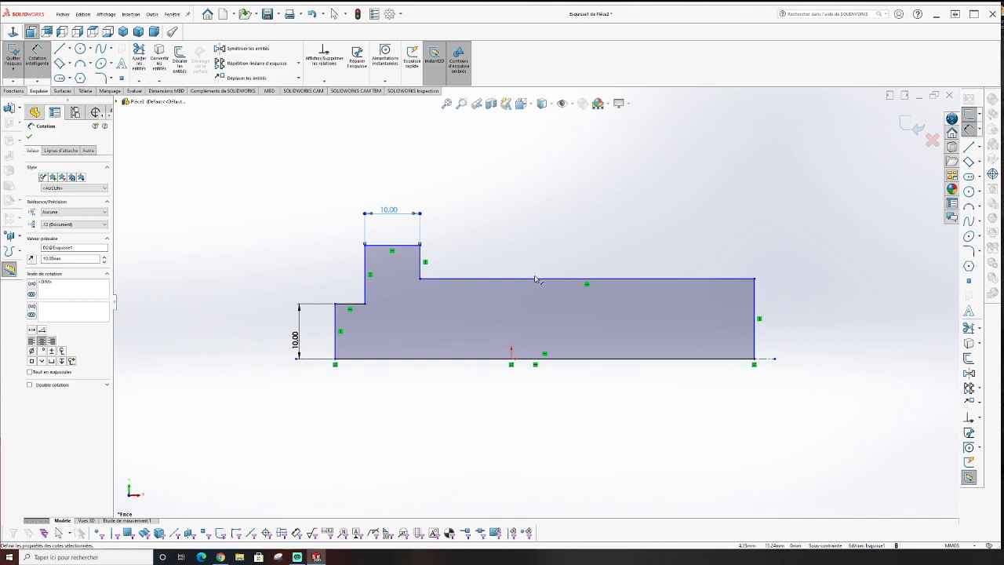
{"action": "left_click", "coordinate": [538, 279]}
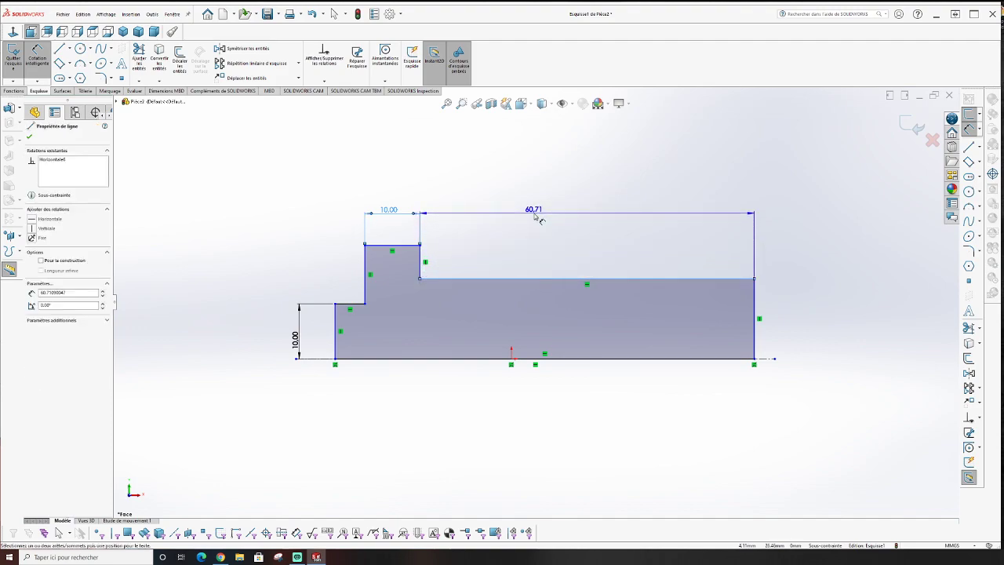
{"action": "left_click", "coordinate": [526, 216]}
{"action": "key", "text": "Return"}
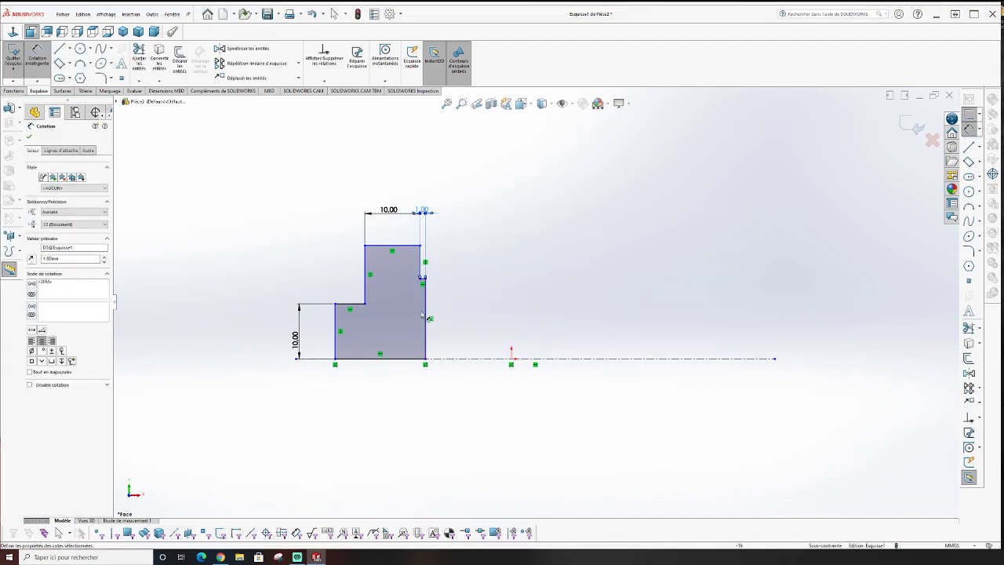
Dimension both step heights at 1 and the short top width at 10
{"action": "left_click", "coordinate": [423, 261]}
{"action": "left_click", "coordinate": [439, 261]}
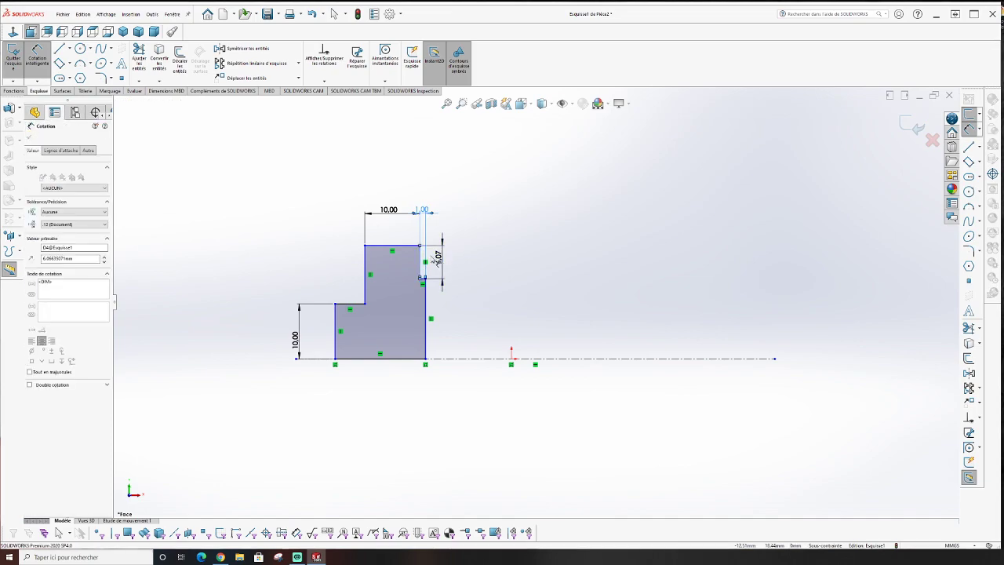
{"action": "type", "text": "1"}
{"action": "key", "text": "Return"}
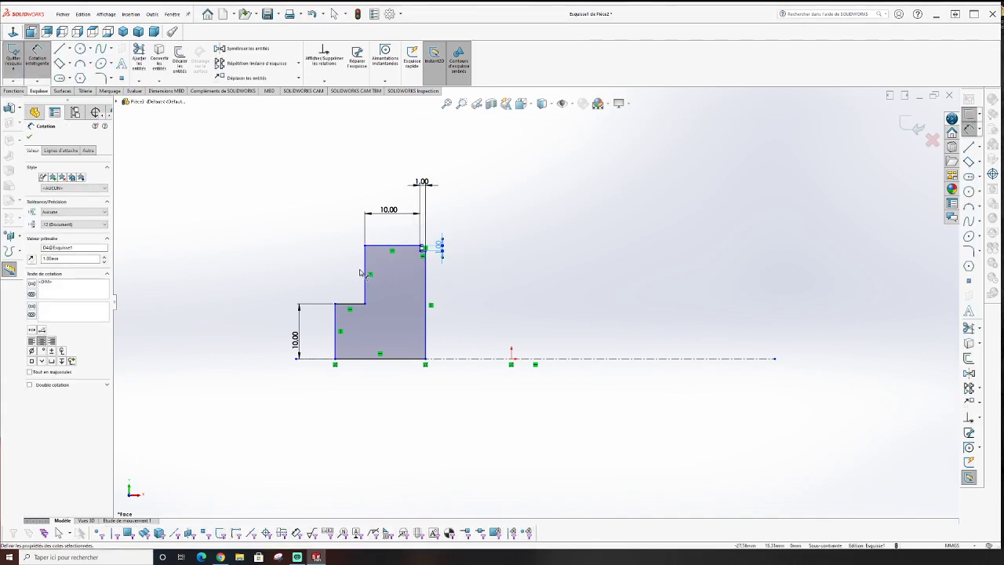
{"action": "left_click", "coordinate": [364, 274]}
{"action": "left_click", "coordinate": [333, 266]}
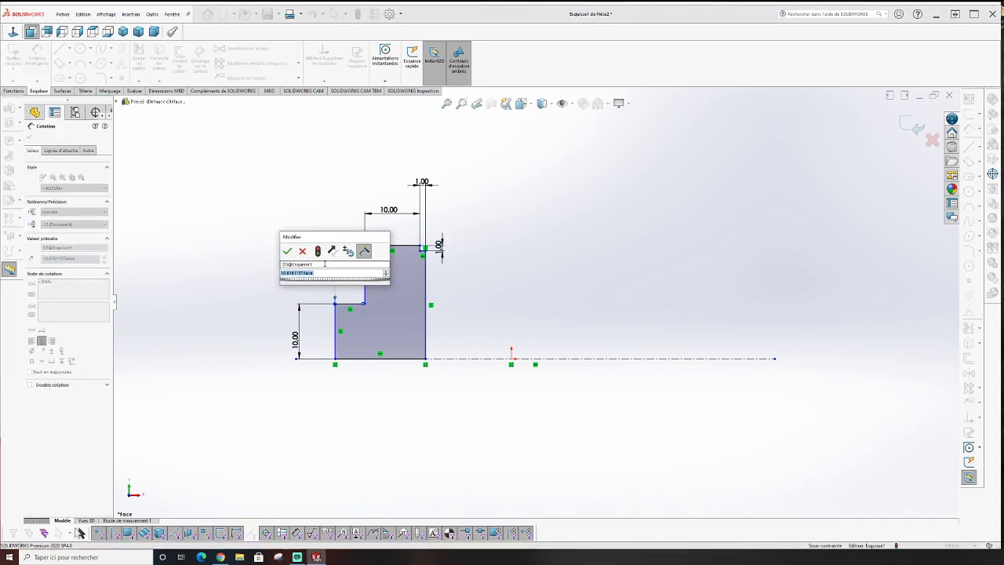
{"action": "type", "text": "1"}
{"action": "key", "text": "Return"}
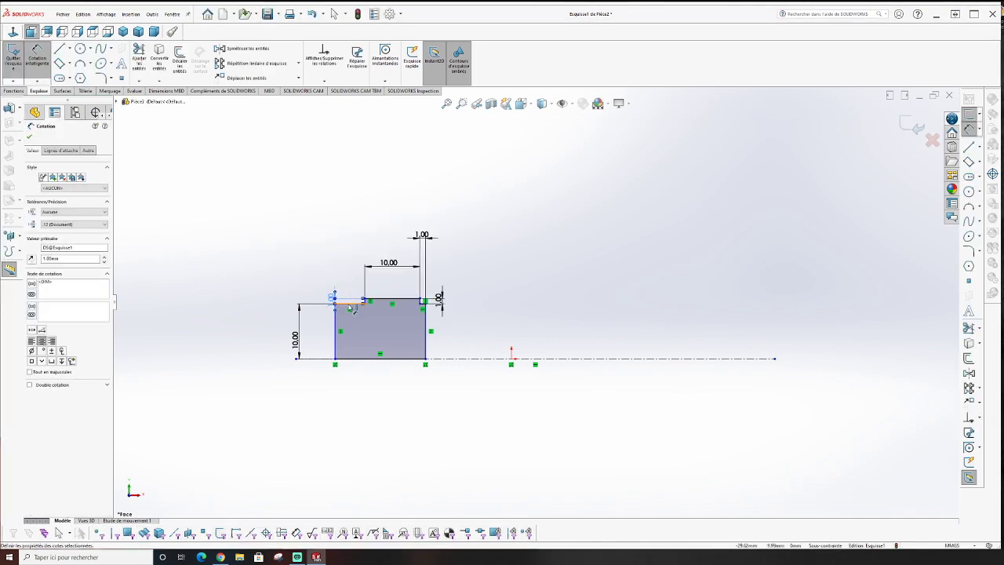
{"action": "left_click", "coordinate": [353, 300]}
{"action": "left_click", "coordinate": [339, 268]}
{"action": "type", "text": "10"}
{"action": "key", "text": "Return"}
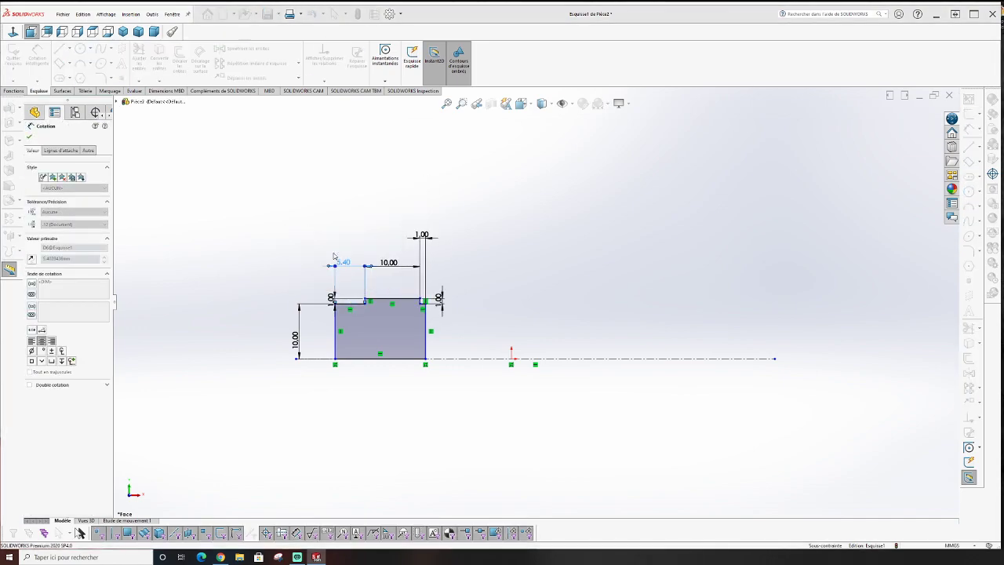
{"action": "scroll", "coordinate": [371, 313], "scroll_direction": "down", "scroll_amount": 3}
{"action": "scroll", "coordinate": [373, 321], "scroll_direction": "down", "scroll_amount": 1}
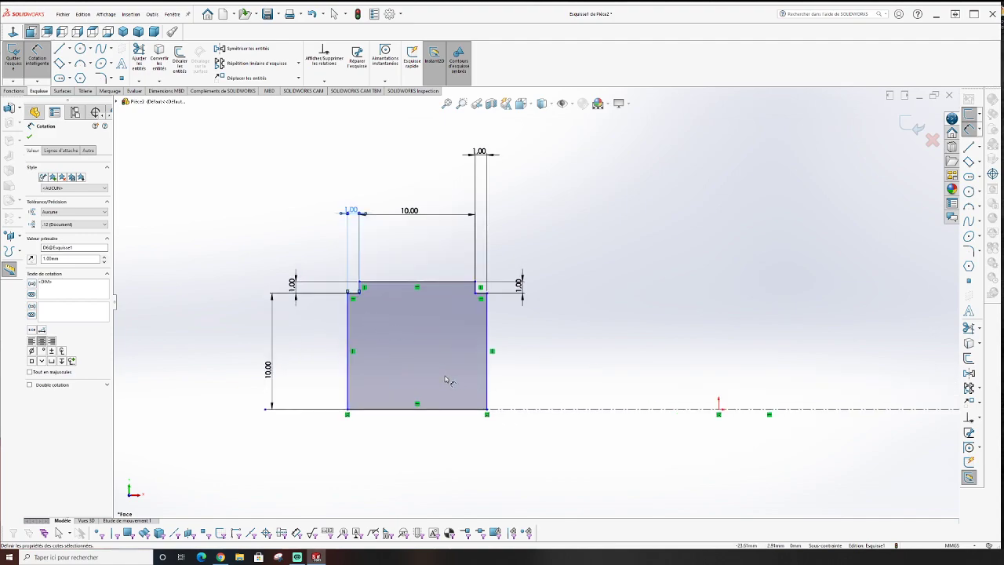
{"action": "left_click", "coordinate": [718, 407]}
{"action": "key", "text": "Escape"}
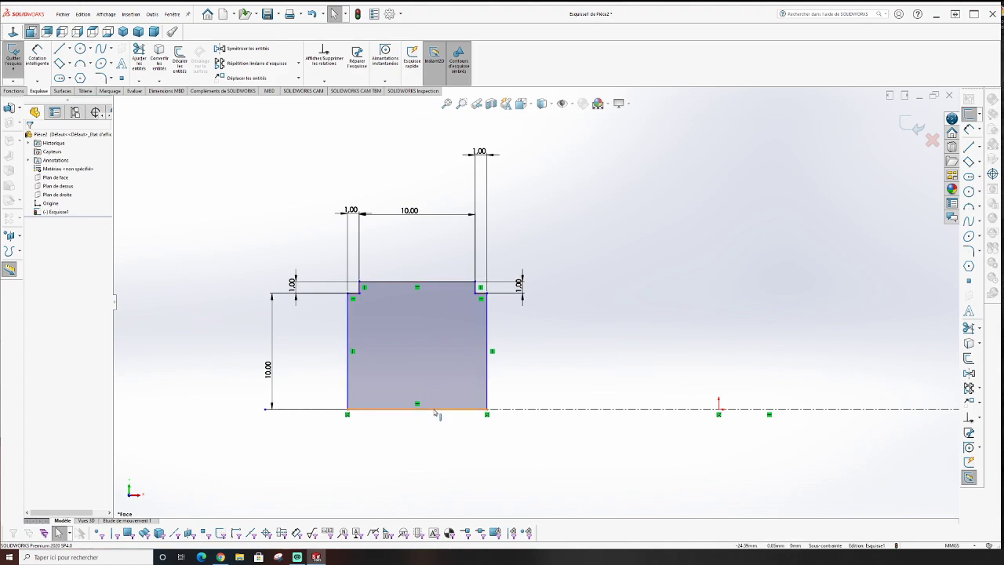
Add a Midpoint relation between the bottom line and the origin, then exit the sketch
{"action": "left_click", "coordinate": [436, 410]}
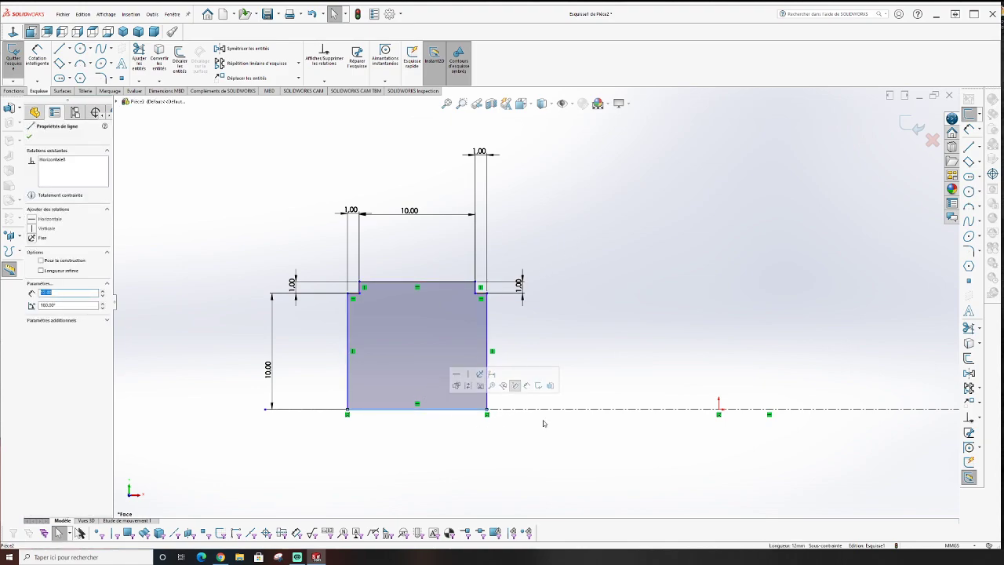
{"action": "left_click", "coordinate": [718, 411], "text": "ctrl"}
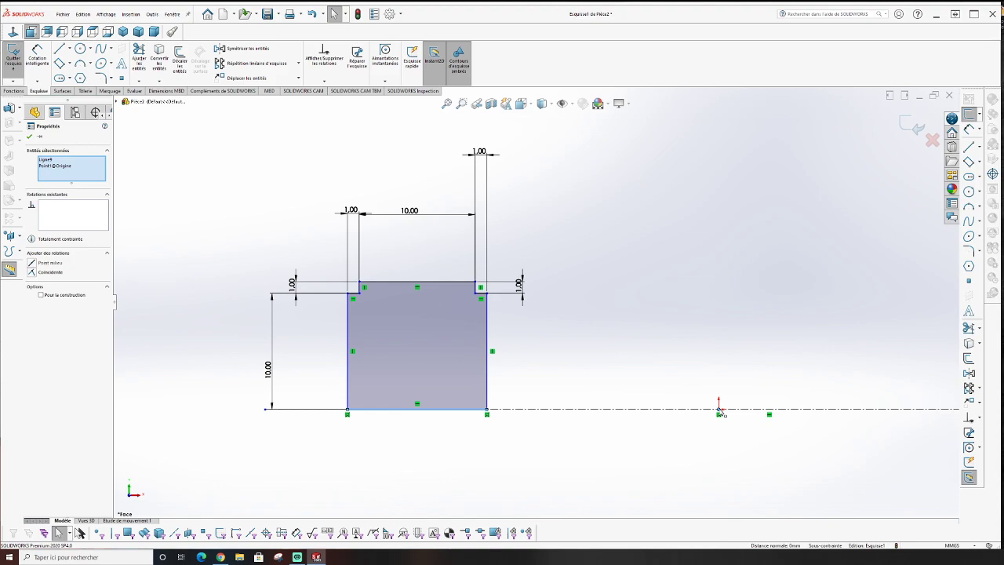
{"action": "left_click", "coordinate": [32, 264]}
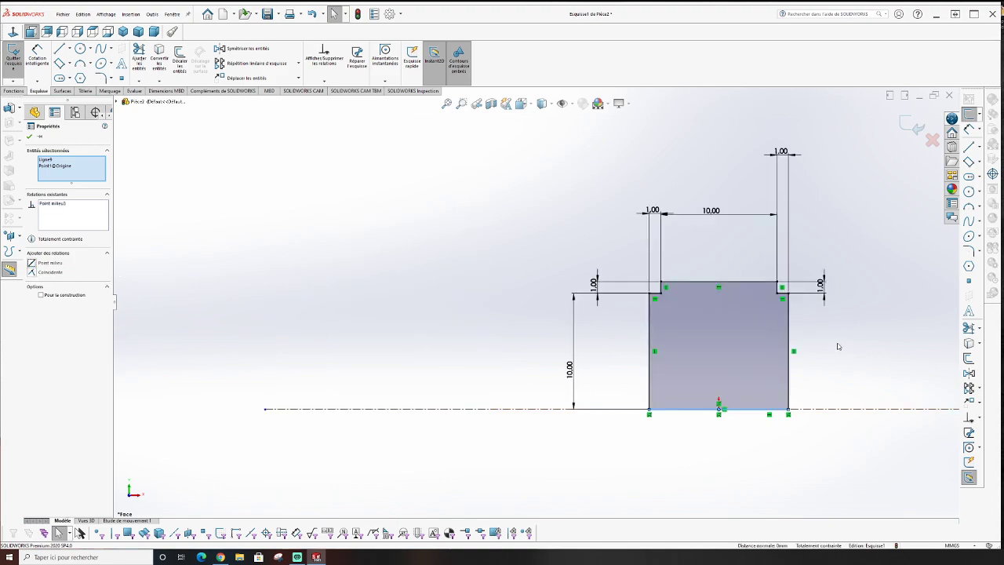
{"action": "middle_click_drag", "start_coordinate": [838, 346], "coordinate": [829, 377]}
{"action": "left_click", "coordinate": [913, 125]}
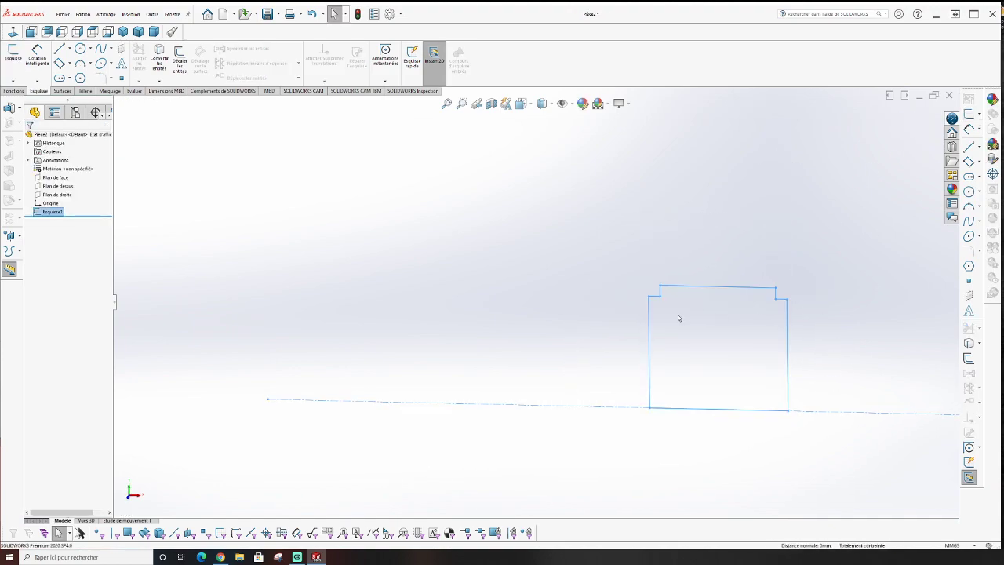
Revolve the profile 360° about the centerline and orbit to view the stepped cylinder
{"action": "left_click", "coordinate": [13, 91]}
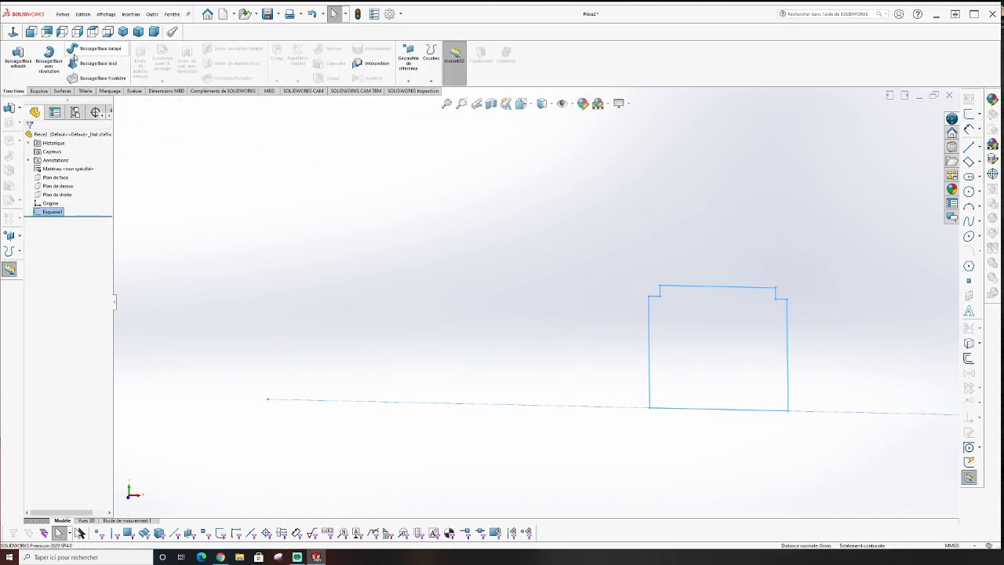
{"action": "left_click", "coordinate": [50, 59]}
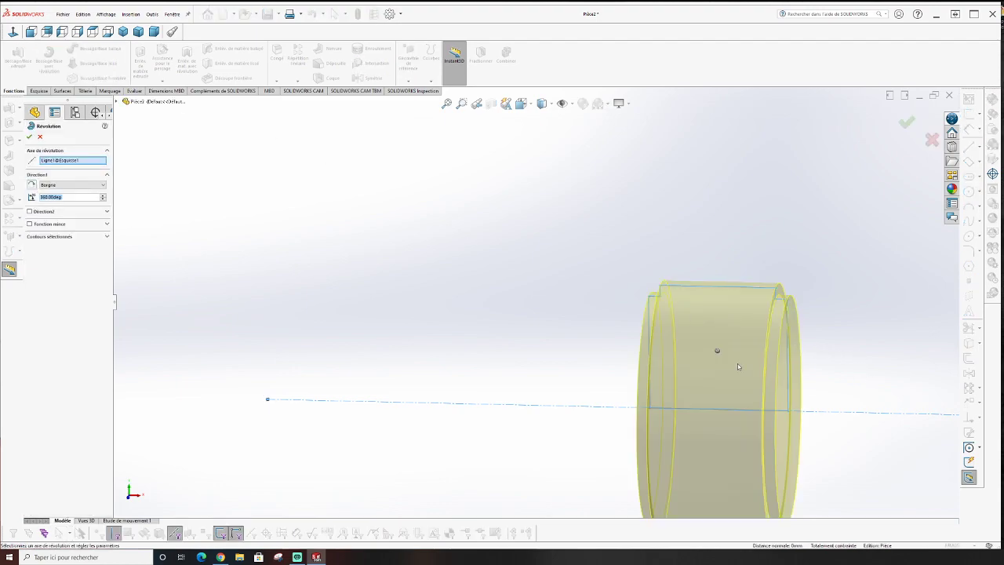
{"action": "left_click", "coordinate": [29, 137]}
{"action": "scroll", "coordinate": [608, 318], "scroll_direction": "up", "scroll_amount": 3}
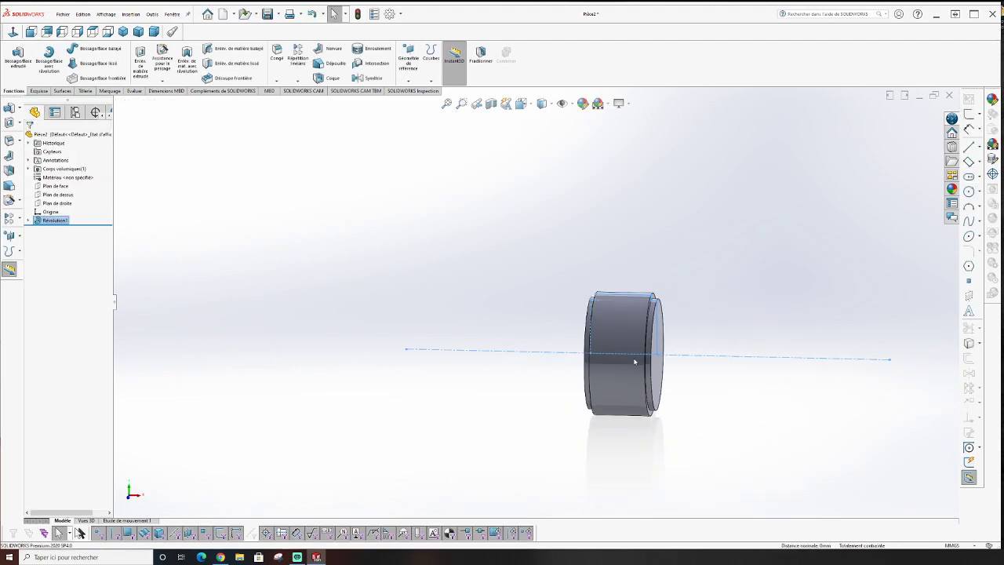
{"action": "scroll", "coordinate": [605, 317], "scroll_direction": "down", "scroll_amount": 2}
{"action": "scroll", "coordinate": [615, 318], "scroll_direction": "down", "scroll_amount": 2}
{"action": "mouse_move", "coordinate": [616, 322]}
{"action": "middle_mouse_down"}
{"action": "mouse_move", "coordinate": [717, 271]}
{"action": "mouse_move", "coordinate": [609, 222]}
{"action": "mouse_move", "coordinate": [621, 255]}
{"action": "mouse_move", "coordinate": [608, 316]}
{"action": "middle_mouse_up"}
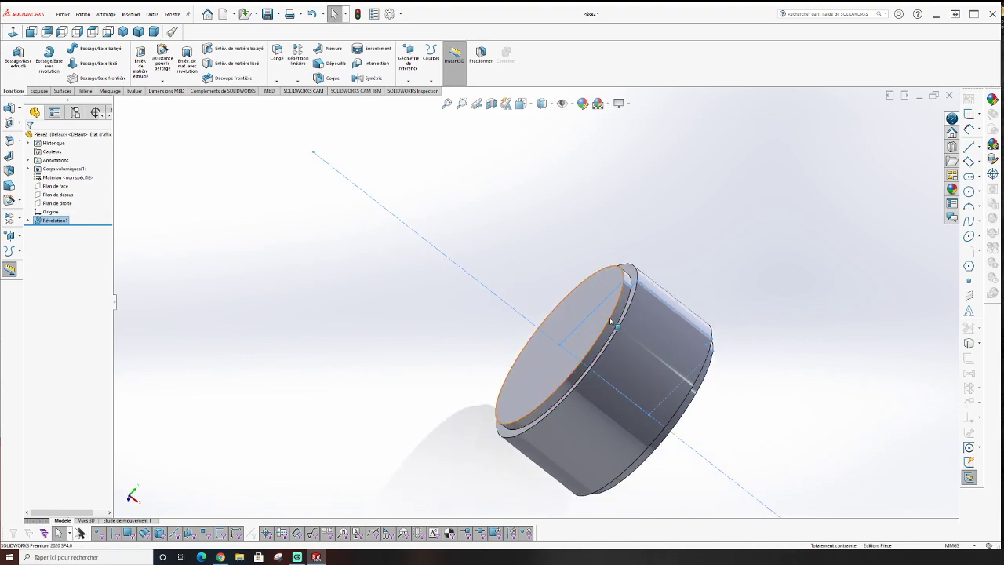
{"action": "scroll", "coordinate": [608, 316], "scroll_direction": "up", "scroll_amount": 2}
{"action": "scroll", "coordinate": [608, 316], "scroll_direction": "down", "scroll_amount": 1}
{"action": "scroll", "coordinate": [577, 310], "scroll_direction": "down", "scroll_amount": 2}
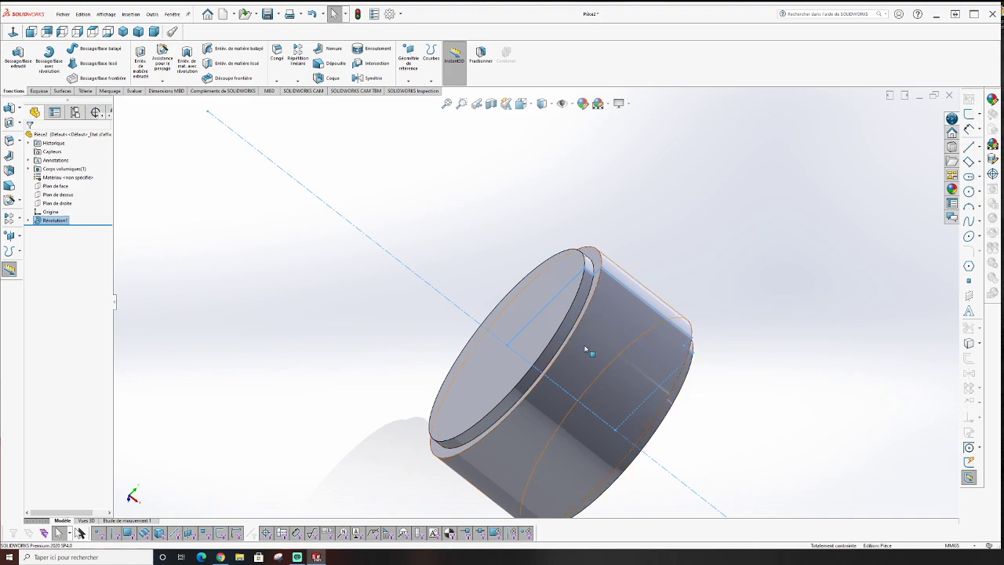
{"action": "scroll", "coordinate": [458, 327], "scroll_direction": "up", "scroll_amount": 3}
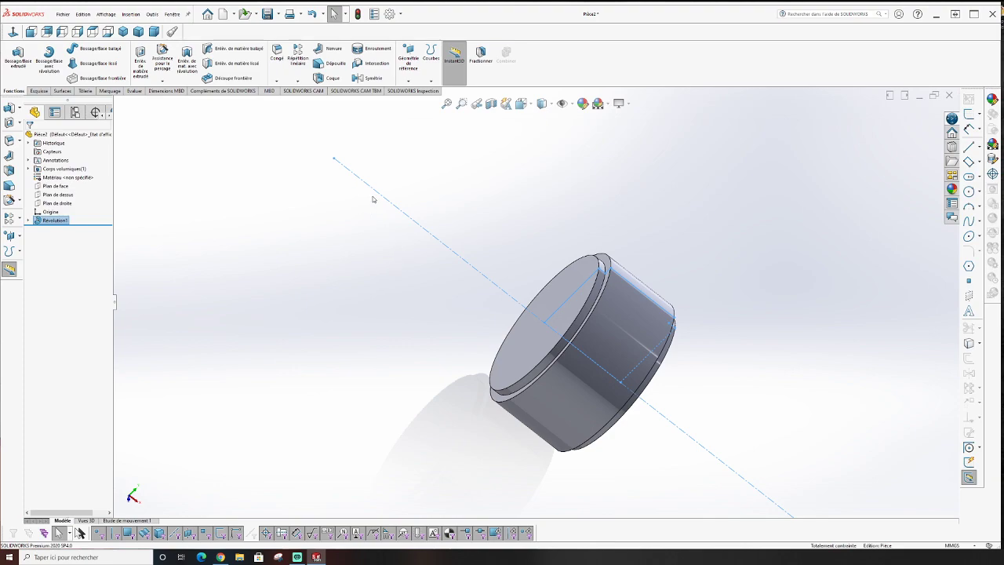
Toggle the Temporary Axes display off through Hide/Show Items
{"action": "left_click", "coordinate": [571, 104]}
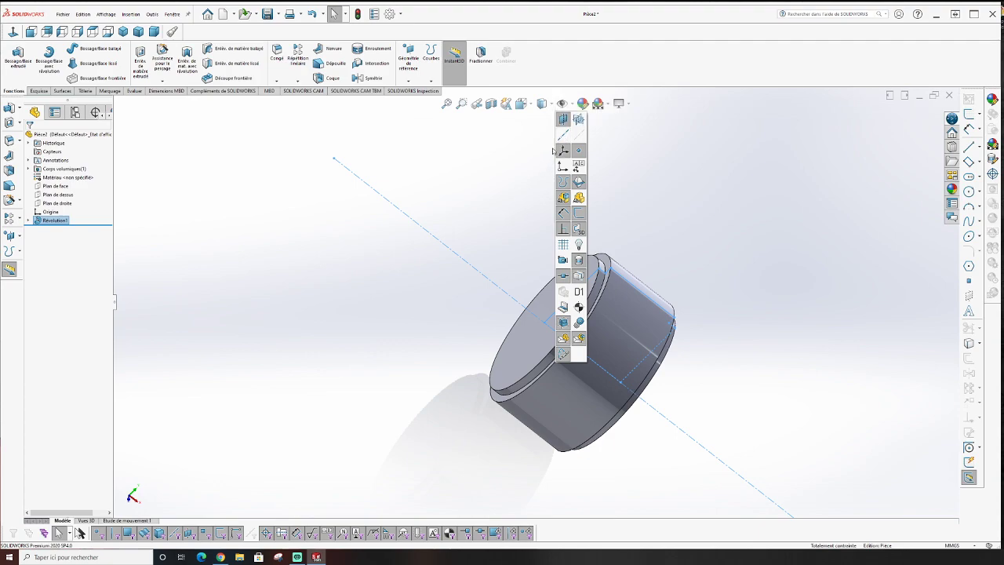
{"action": "left_click", "coordinate": [562, 134]}
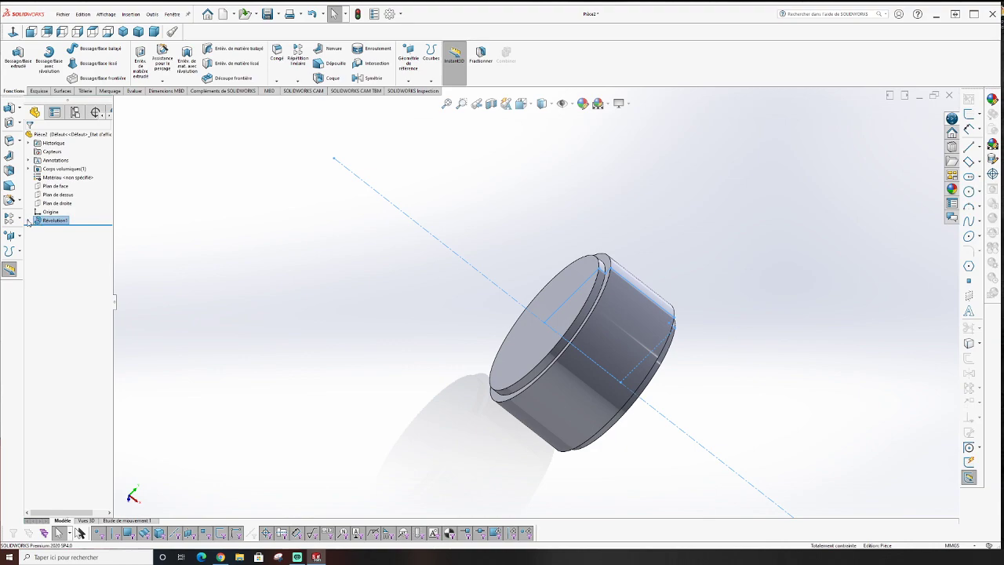
{"action": "middle_click_drag", "start_coordinate": [292, 273], "coordinate": [458, 290]}
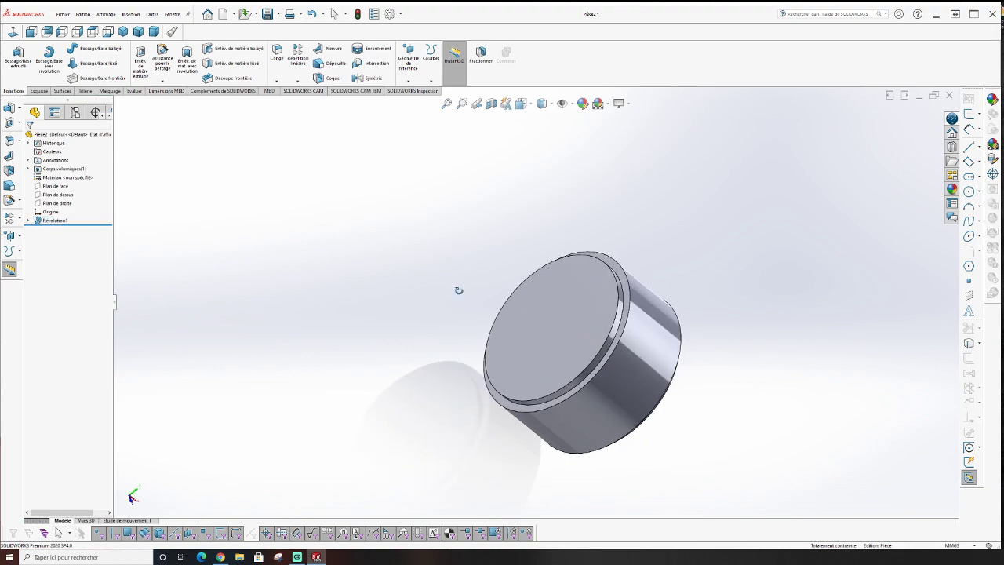
{"action": "left_click", "coordinate": [577, 105]}
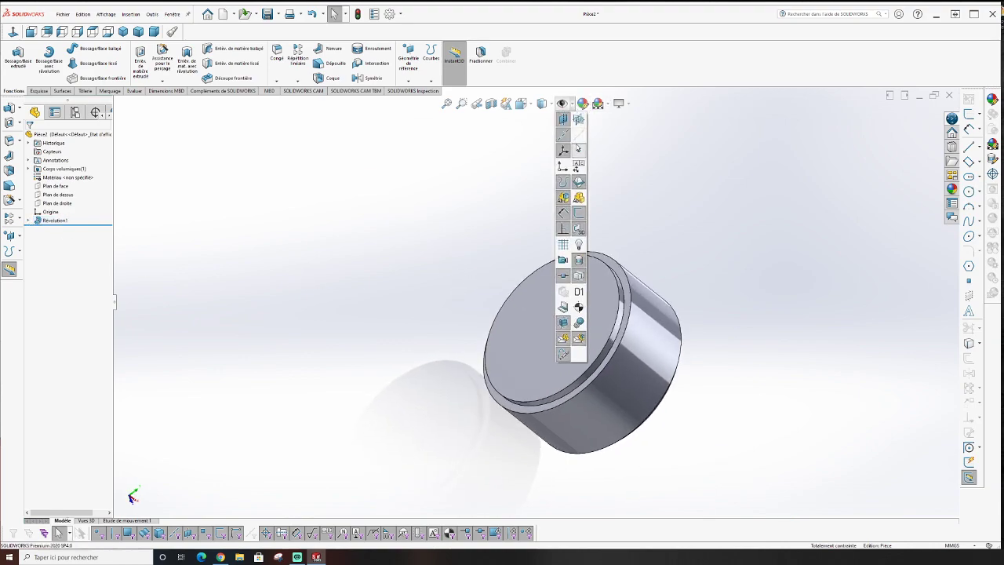
{"action": "left_click", "coordinate": [579, 149]}
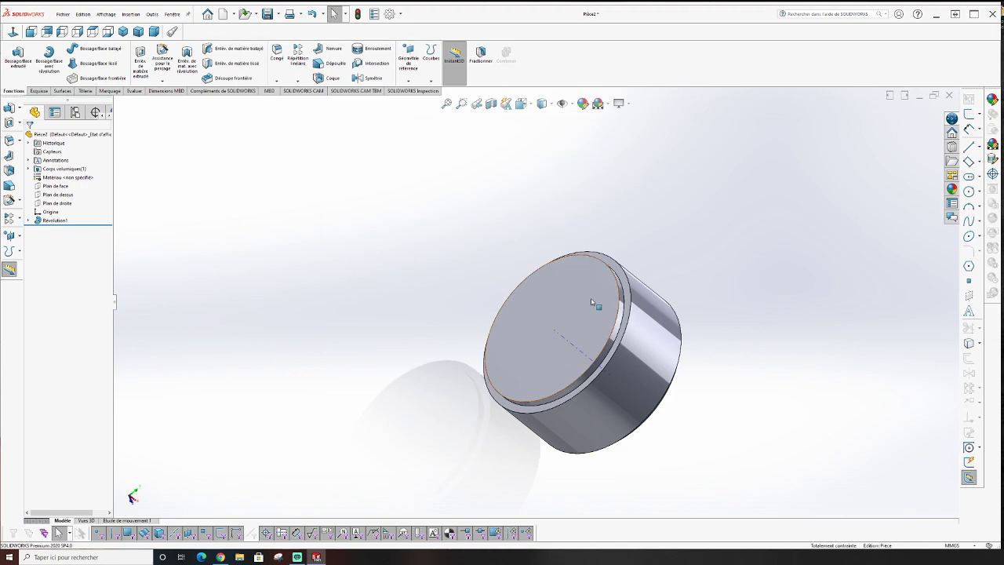
Orbit to the cylinder's raised cap face and select it for a new sketch
{"action": "left_click", "coordinate": [562, 103]}
{"action": "mouse_move", "coordinate": [699, 274]}
{"action": "middle_mouse_down"}
{"action": "mouse_move", "coordinate": [674, 238]}
{"action": "mouse_move", "coordinate": [559, 309]}
{"action": "middle_mouse_up"}
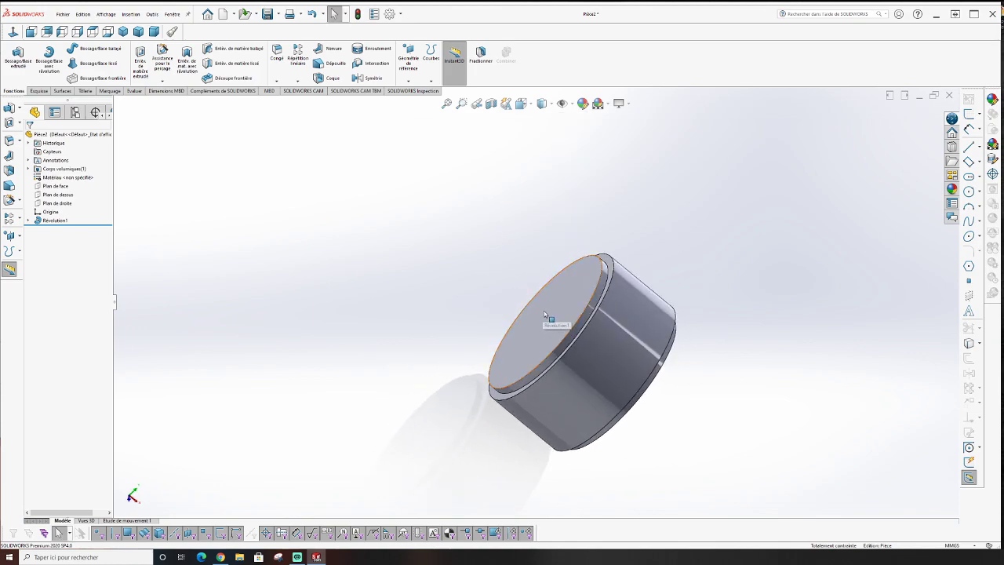
{"action": "left_click", "coordinate": [558, 312]}
{"action": "left_click", "coordinate": [38, 90]}
Draw a construction line on the cap from the origin past the outer edge
{"action": "left_click", "coordinate": [15, 55]}
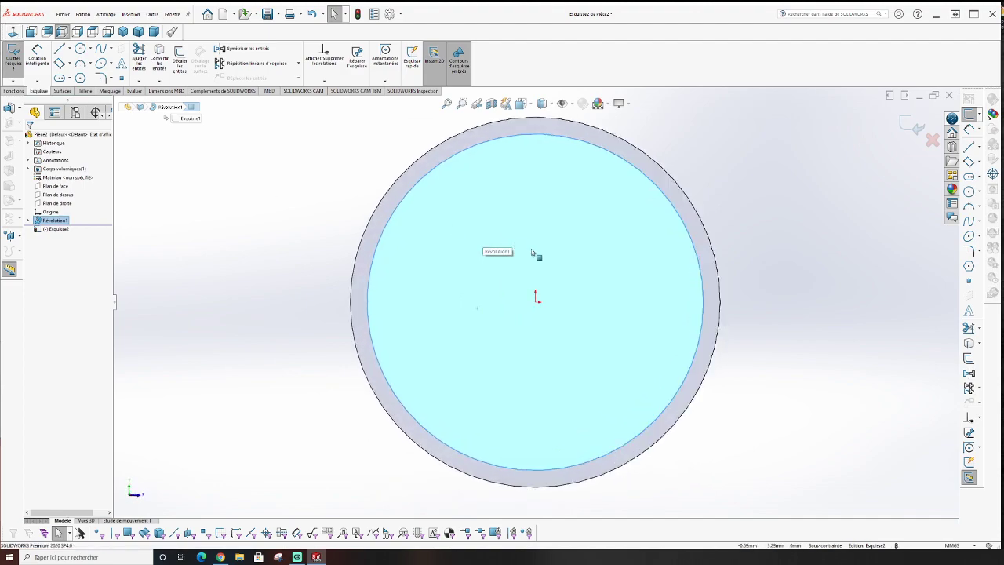
{"action": "left_click", "coordinate": [70, 49]}
{"action": "left_click", "coordinate": [67, 71]}
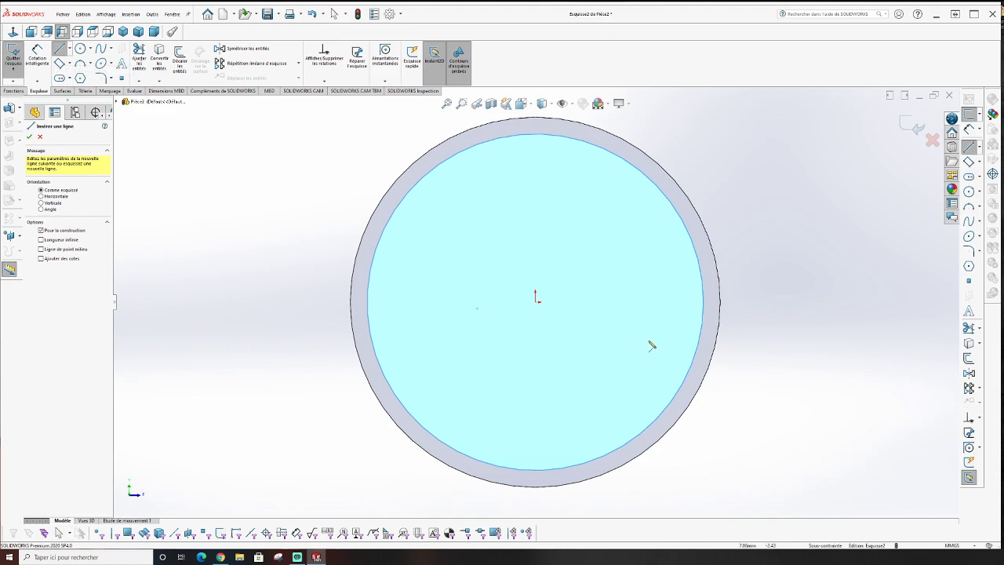
{"action": "left_click", "coordinate": [536, 302]}
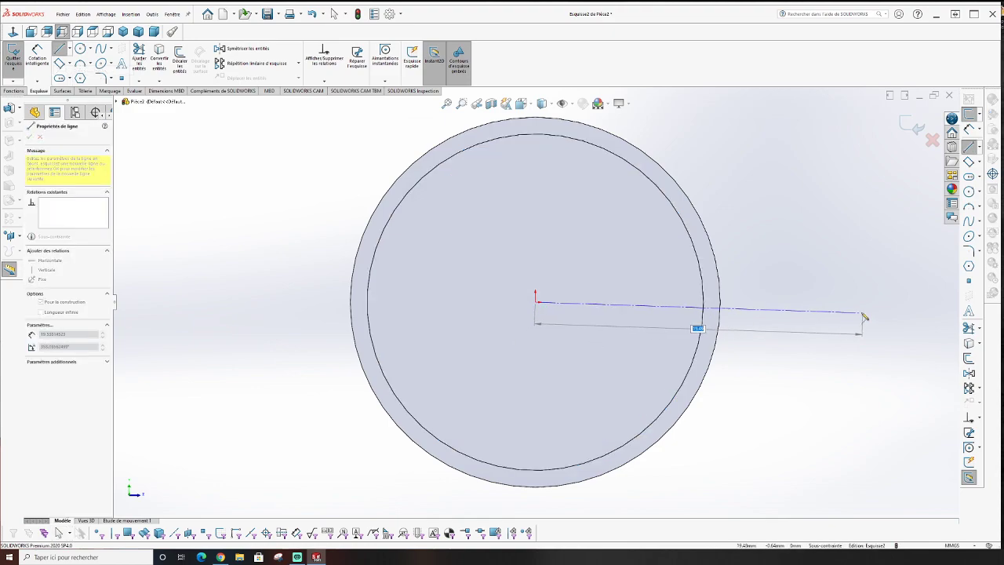
{"action": "left_click", "coordinate": [802, 303]}
{"action": "key", "text": "Escape"}
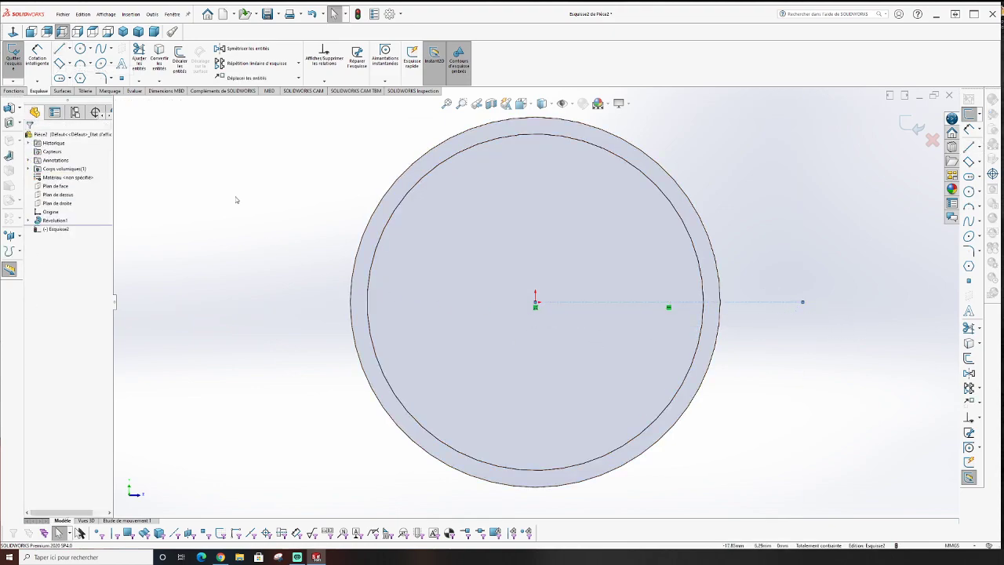
Draw a tilted rectangle and snap its corners onto the outer circle and axis line
{"action": "left_click", "coordinate": [60, 64]}
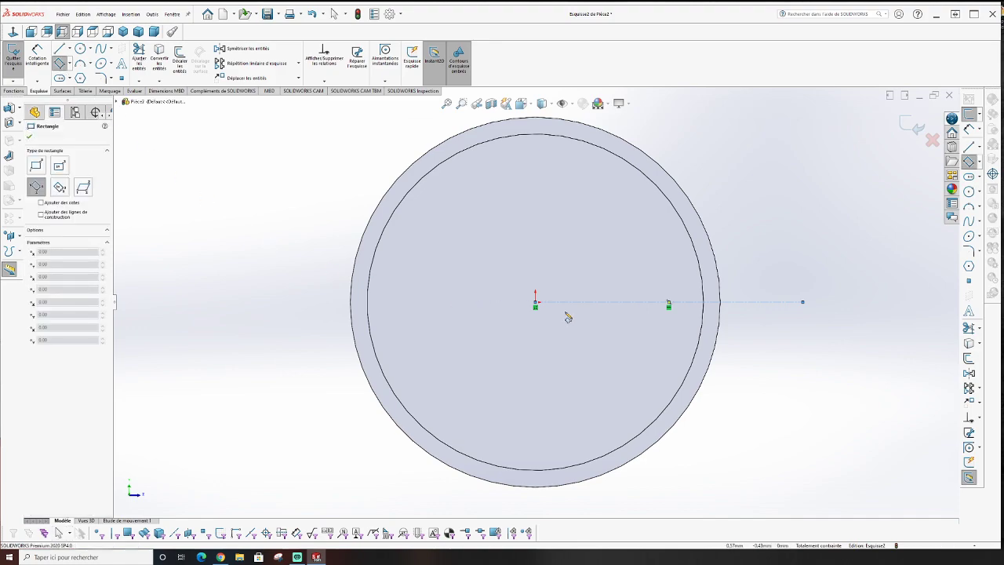
{"action": "scroll", "coordinate": [720, 302], "scroll_direction": "down", "scroll_amount": 5}
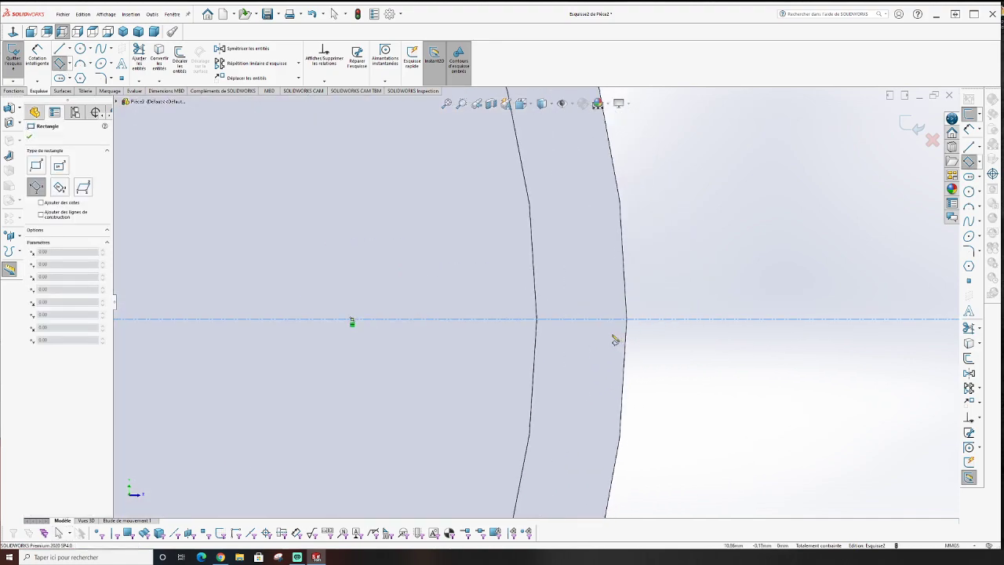
{"action": "left_click", "coordinate": [537, 320]}
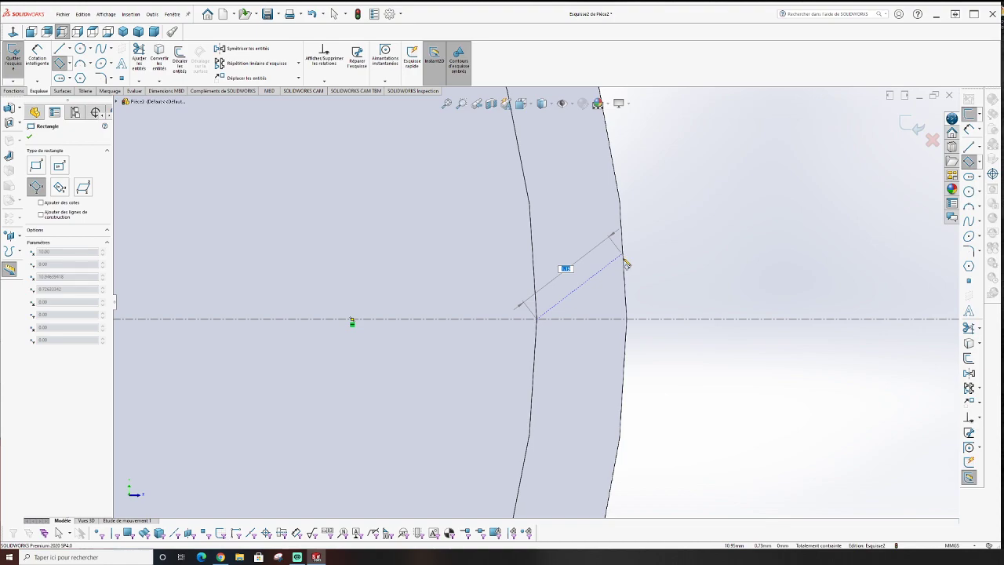
{"action": "left_click", "coordinate": [622, 251]}
{"action": "left_click", "coordinate": [671, 319]}
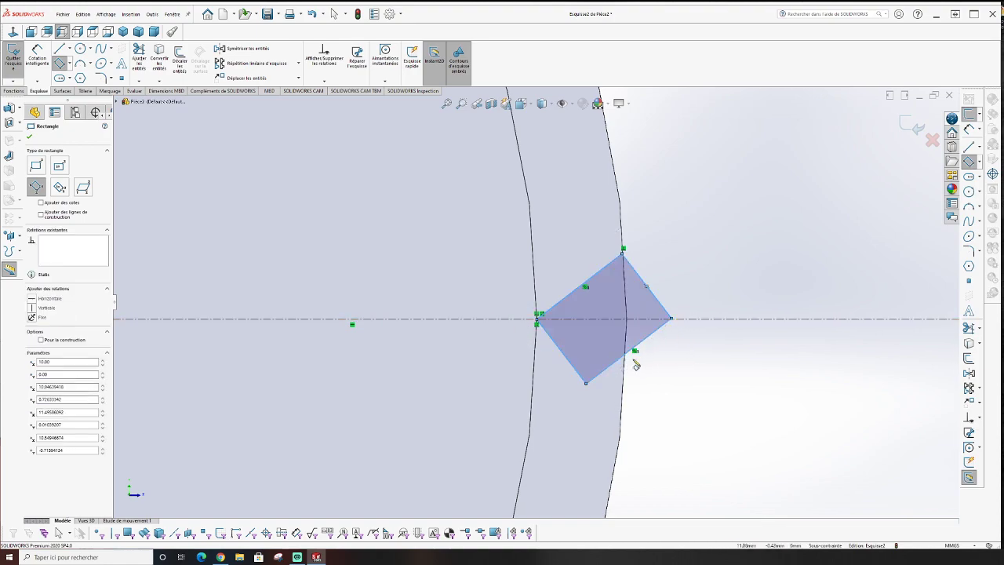
{"action": "left_click", "coordinate": [29, 137]}
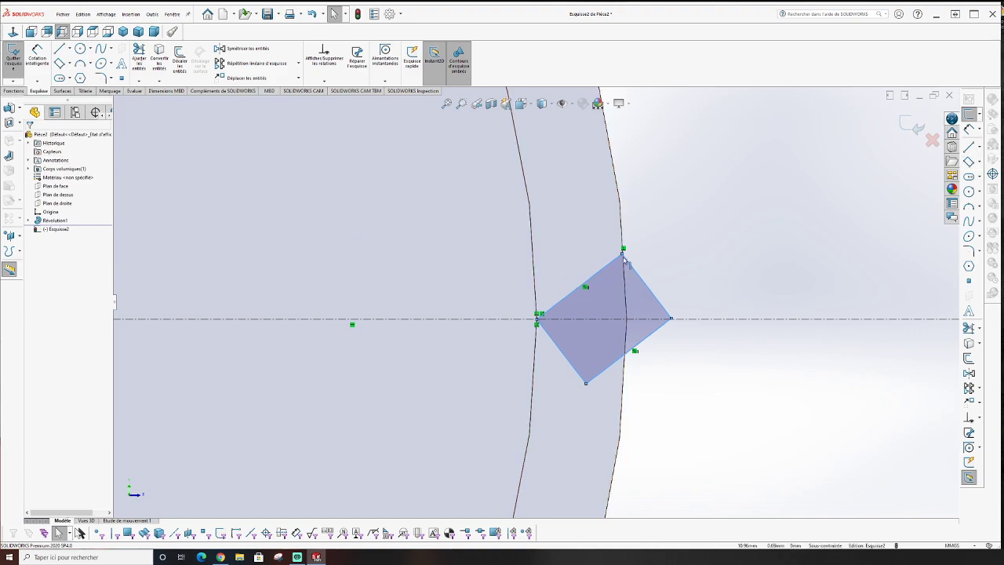
{"action": "left_click_drag", "start_coordinate": [623, 257], "coordinate": [625, 251]}
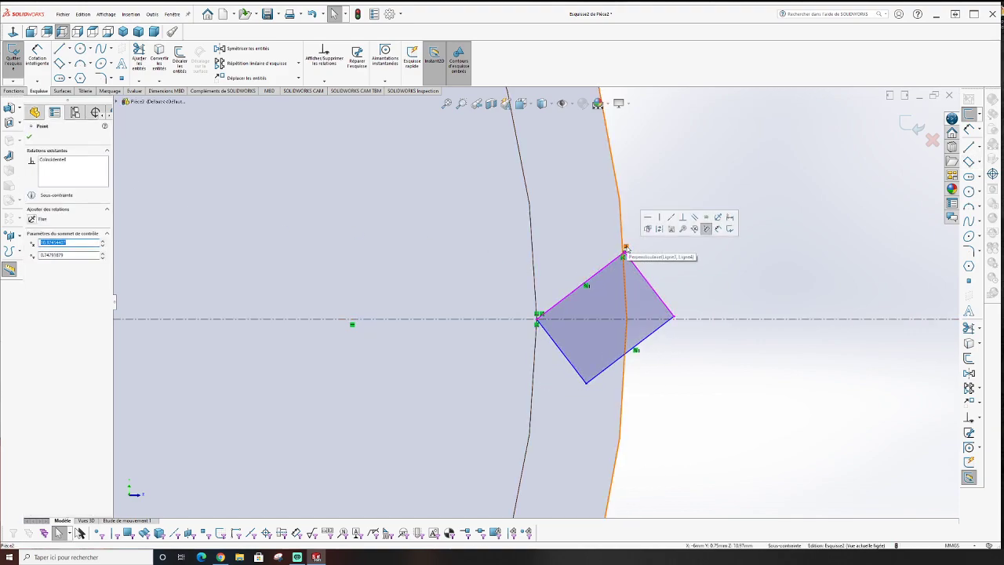
{"action": "mouse_move", "coordinate": [587, 383]}
{"action": "left_mouse_down"}
{"action": "mouse_move", "coordinate": [621, 380]}
{"action": "mouse_move", "coordinate": [625, 396]}
{"action": "left_mouse_up"}
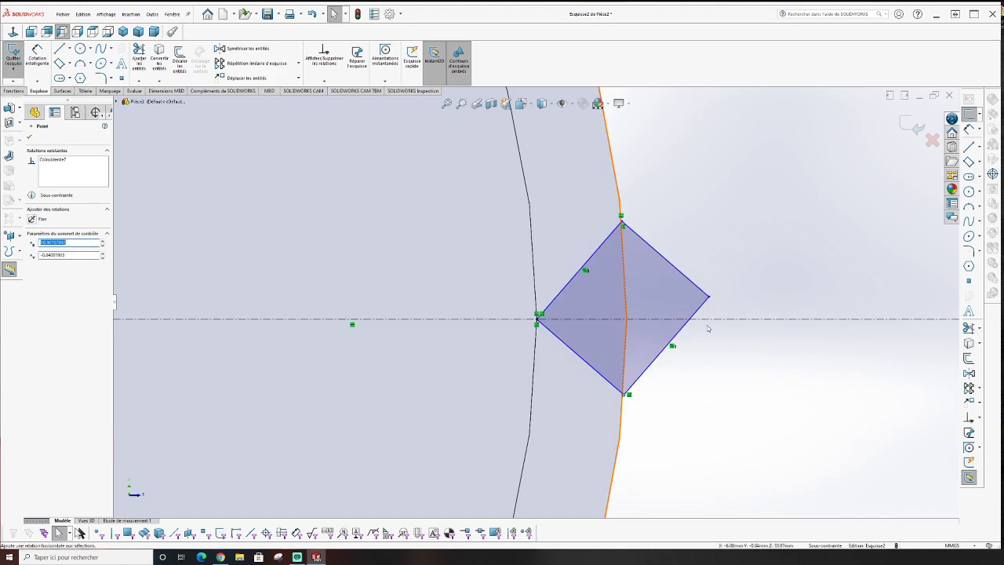
{"action": "left_click_drag", "start_coordinate": [709, 299], "coordinate": [699, 322]}
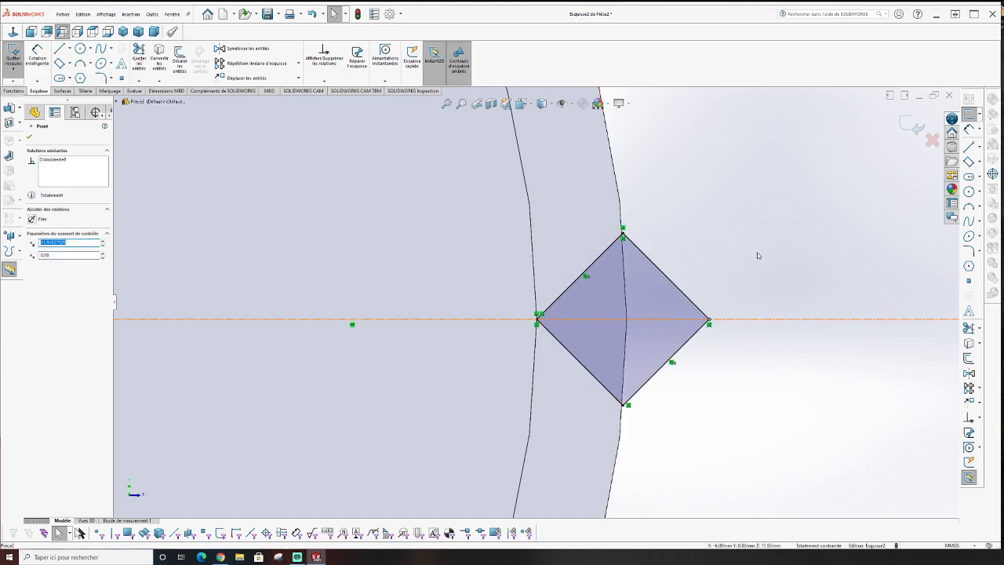
{"action": "scroll", "coordinate": [628, 291], "scroll_direction": "up", "scroll_amount": 3}
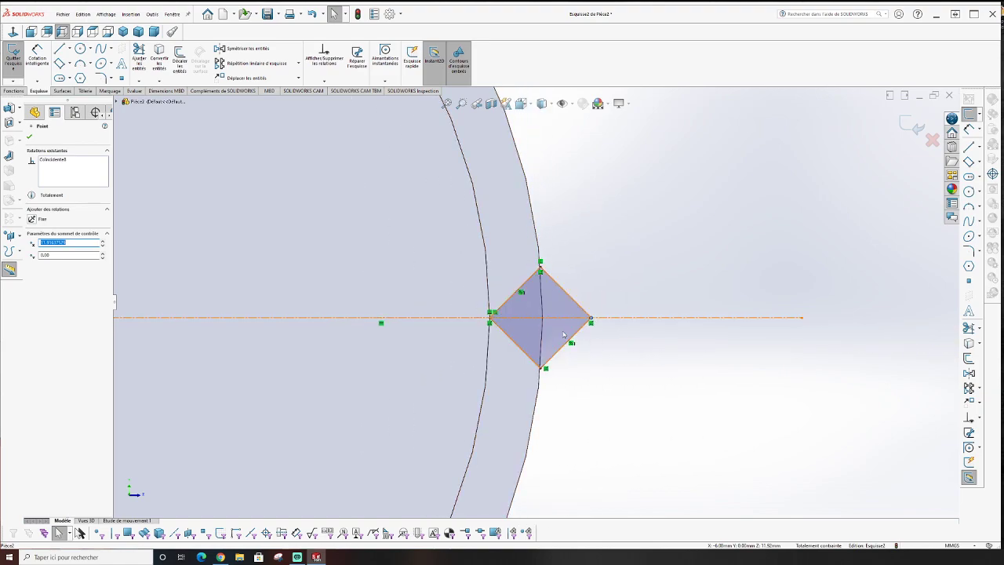
{"action": "scroll", "coordinate": [469, 322], "scroll_direction": "up", "scroll_amount": 2}
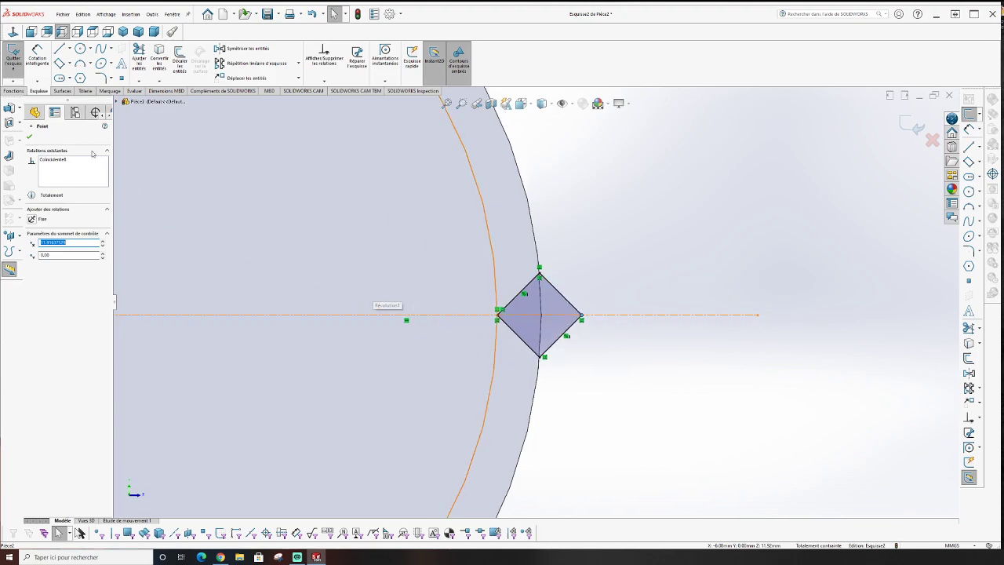
{"action": "left_click", "coordinate": [29, 138]}
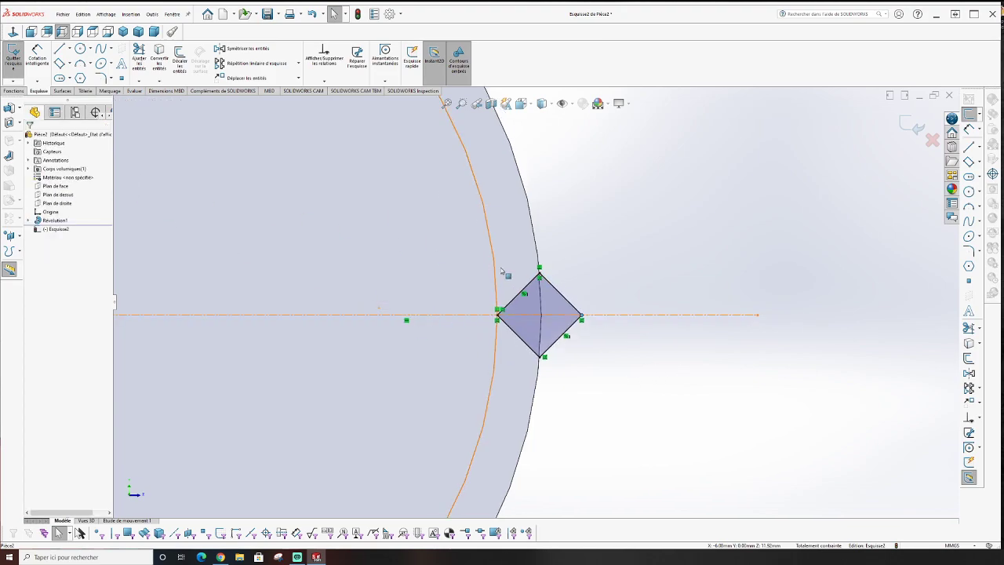
Exit the diamond sketch and inspect Révolution1's profile and dimensions
{"action": "left_click", "coordinate": [910, 128]}
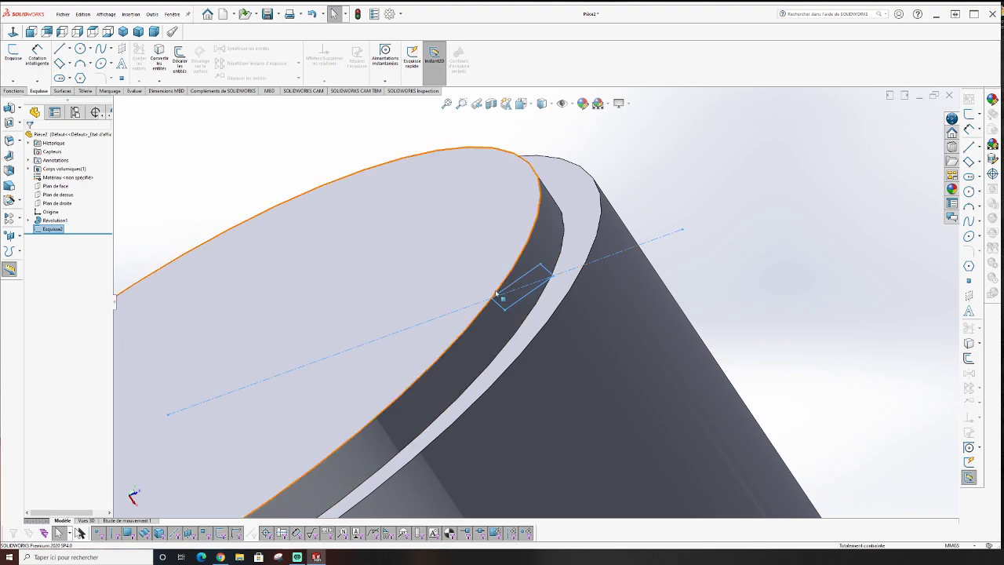
{"action": "left_click", "coordinate": [551, 310]}
{"action": "left_click", "coordinate": [491, 274]}
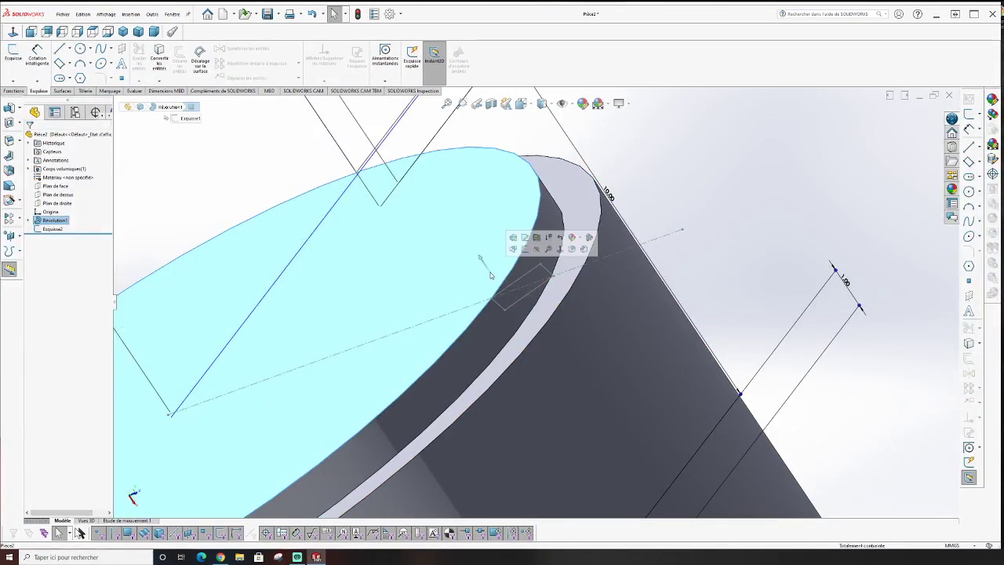
{"action": "key", "text": "Escape"}
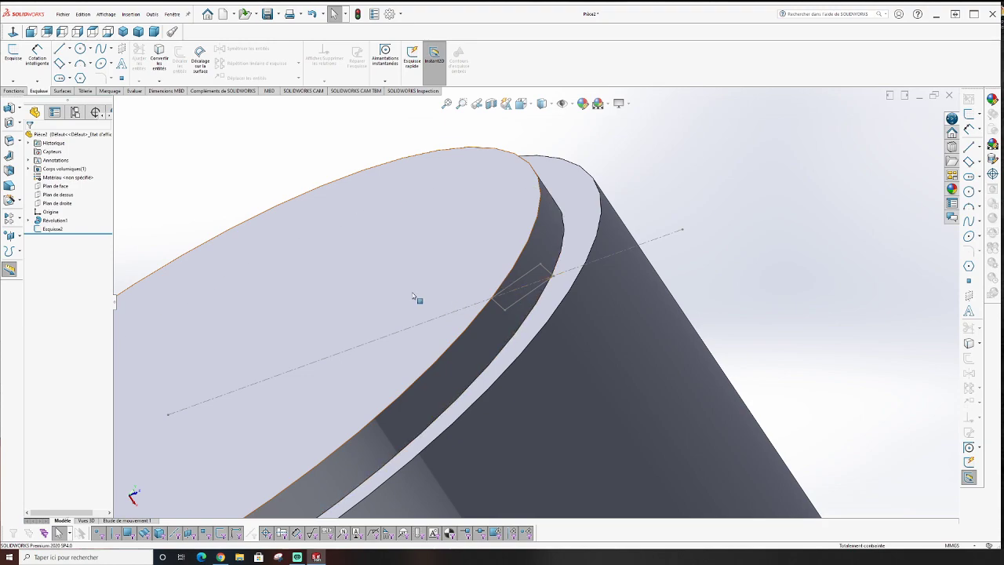
{"action": "scroll", "coordinate": [416, 296], "scroll_direction": "up", "scroll_amount": 5}
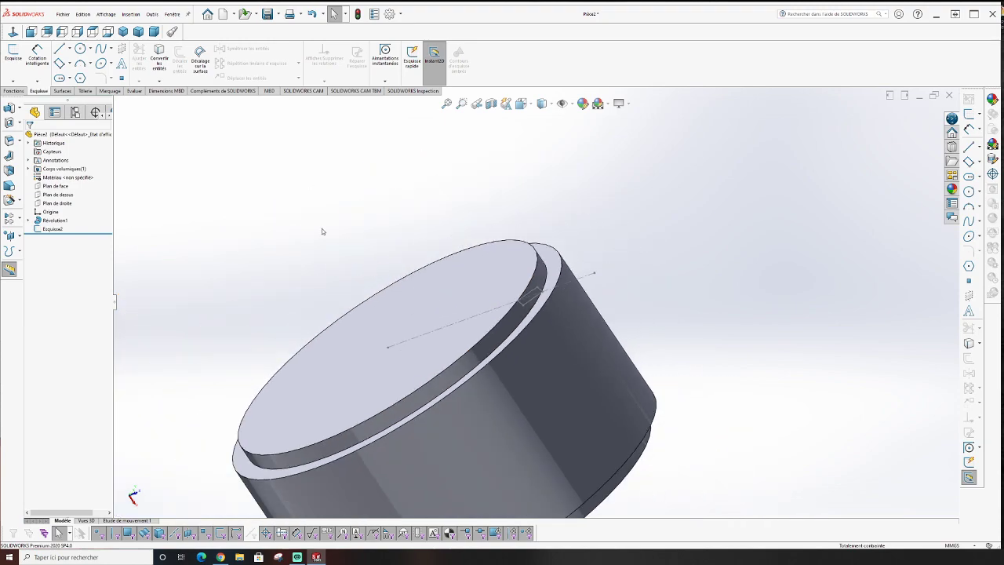
Start a Helix and Spiral from the Curves list, picking the top face for its base sketch
{"action": "left_click", "coordinate": [13, 91]}
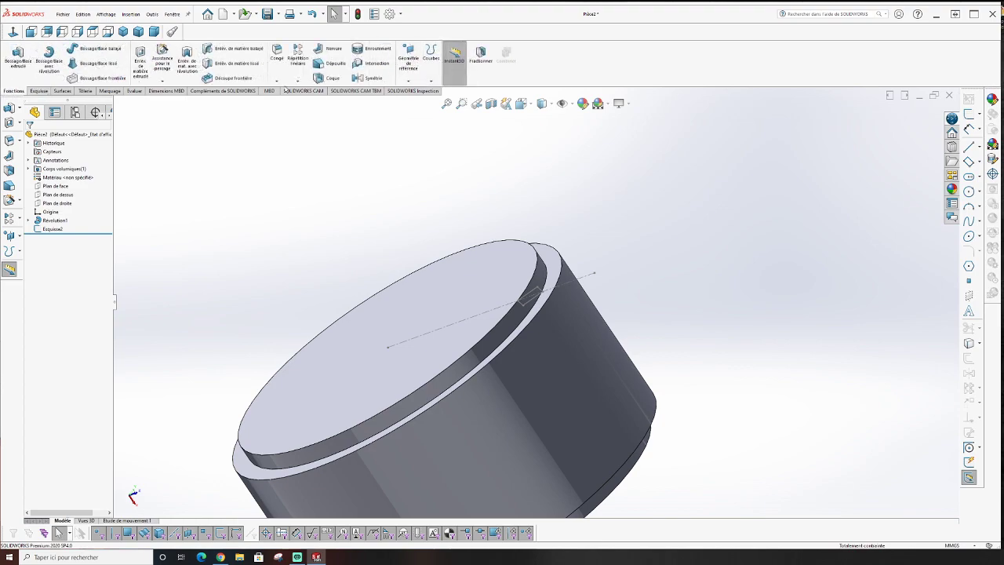
{"action": "left_click", "coordinate": [430, 81]}
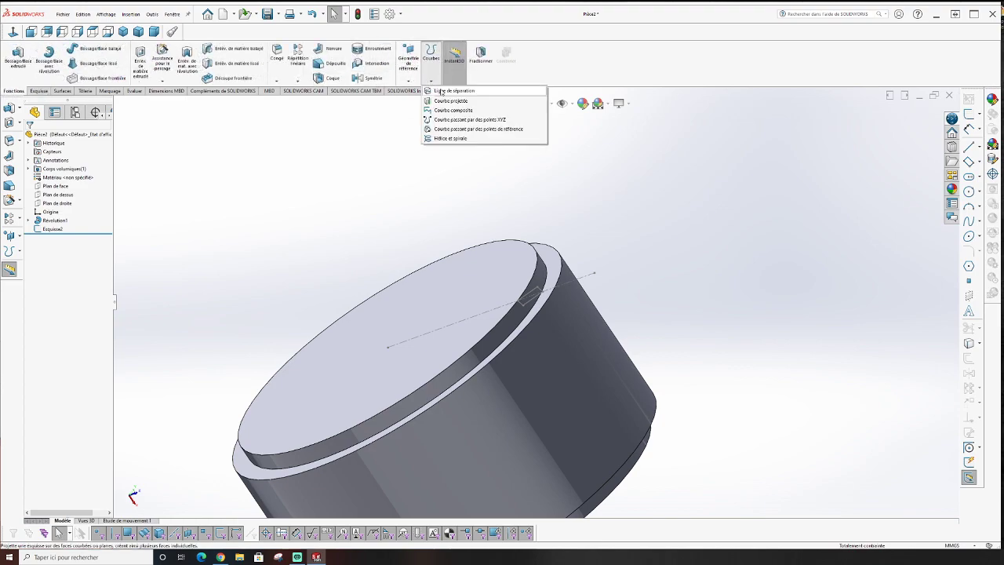
{"action": "left_click", "coordinate": [450, 138]}
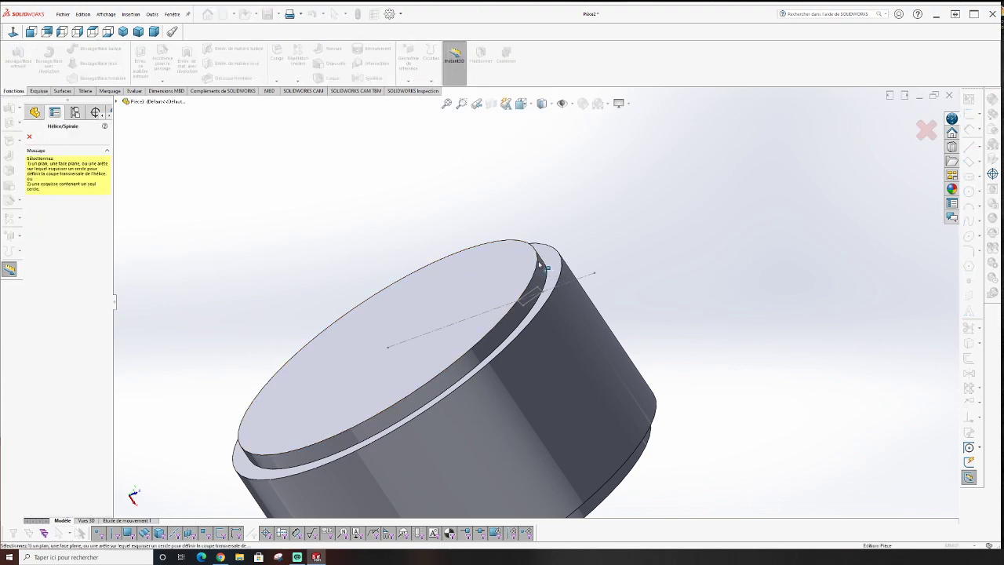
{"action": "left_click", "coordinate": [540, 267]}
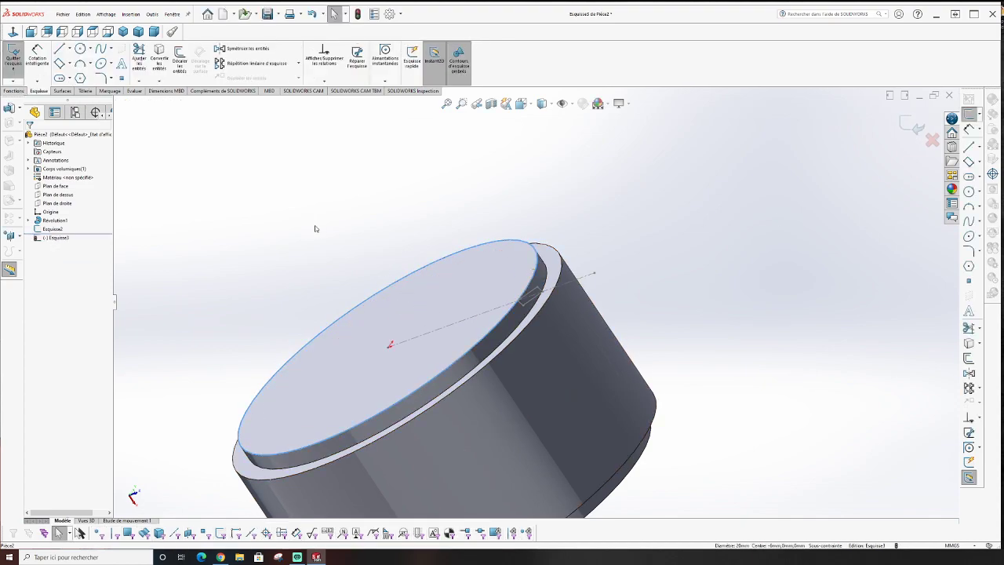
{"action": "middle_click_drag", "start_coordinate": [315, 228], "coordinate": [345, 263]}
Cancel the unfinished sketch, then sketch a Ø41 circle from the origin on the top face
{"action": "left_click", "coordinate": [932, 139]}
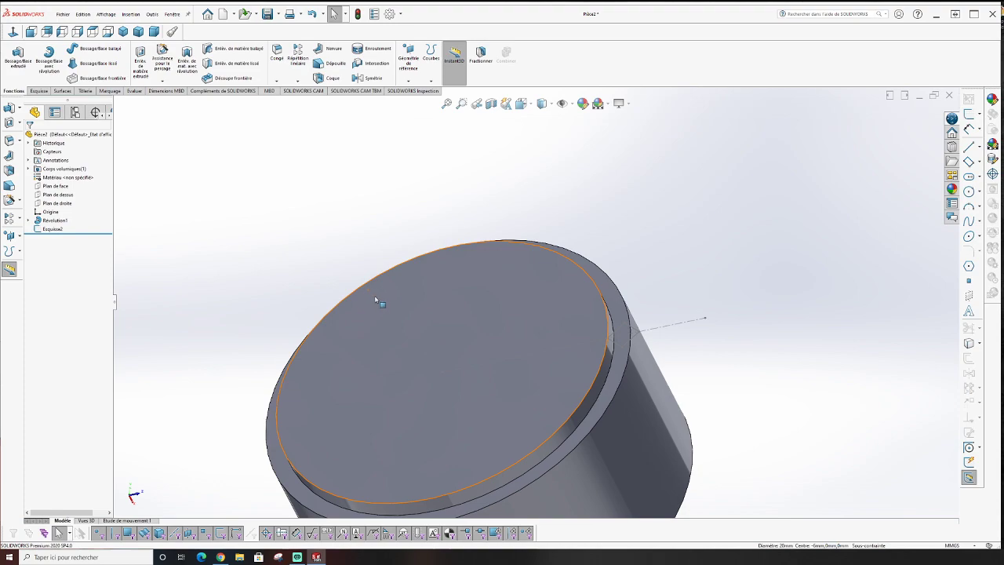
{"action": "left_click", "coordinate": [37, 91]}
{"action": "left_click", "coordinate": [13, 55]}
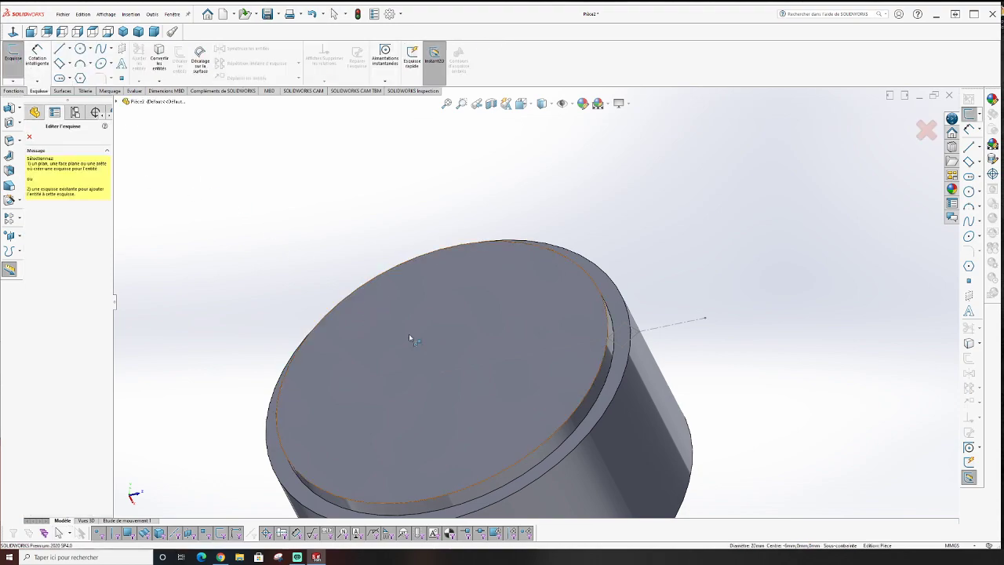
{"action": "left_click", "coordinate": [457, 335]}
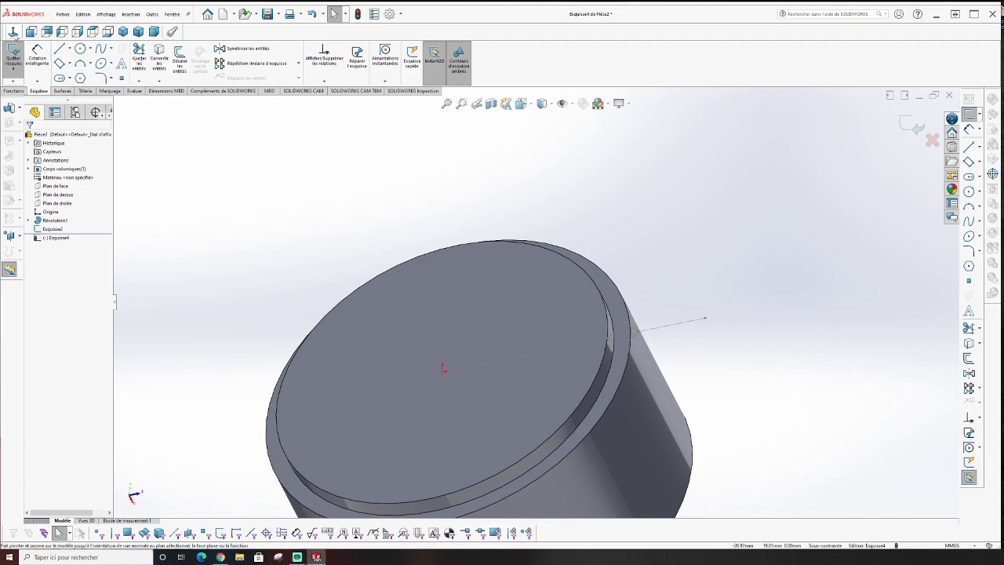
{"action": "left_click", "coordinate": [80, 48]}
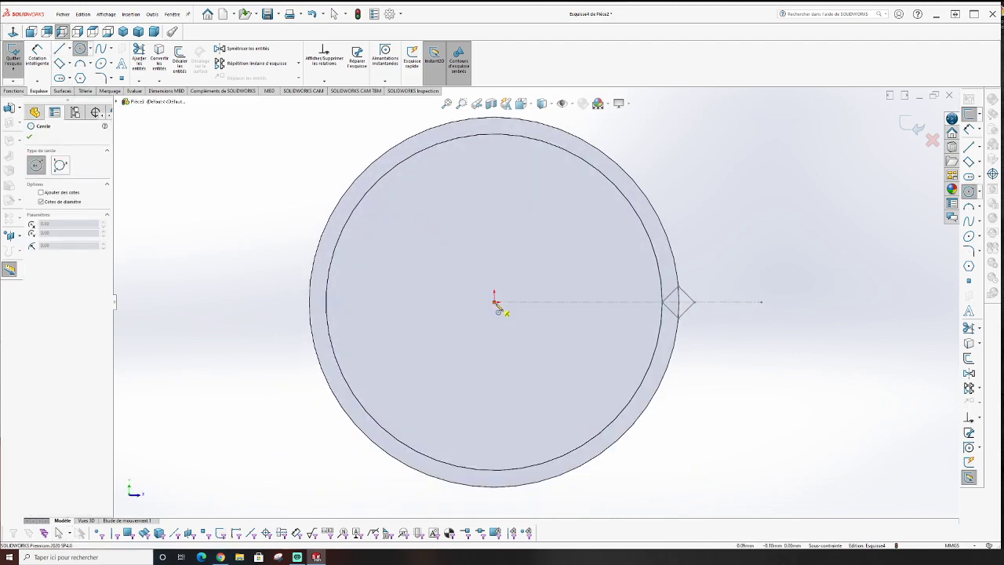
{"action": "left_click", "coordinate": [494, 303]}
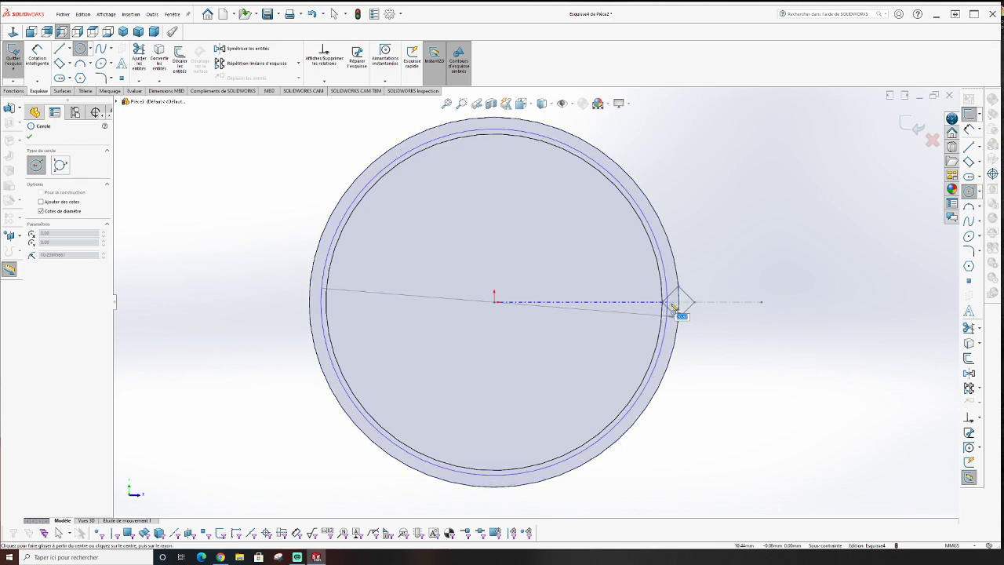
{"action": "left_click", "coordinate": [679, 283]}
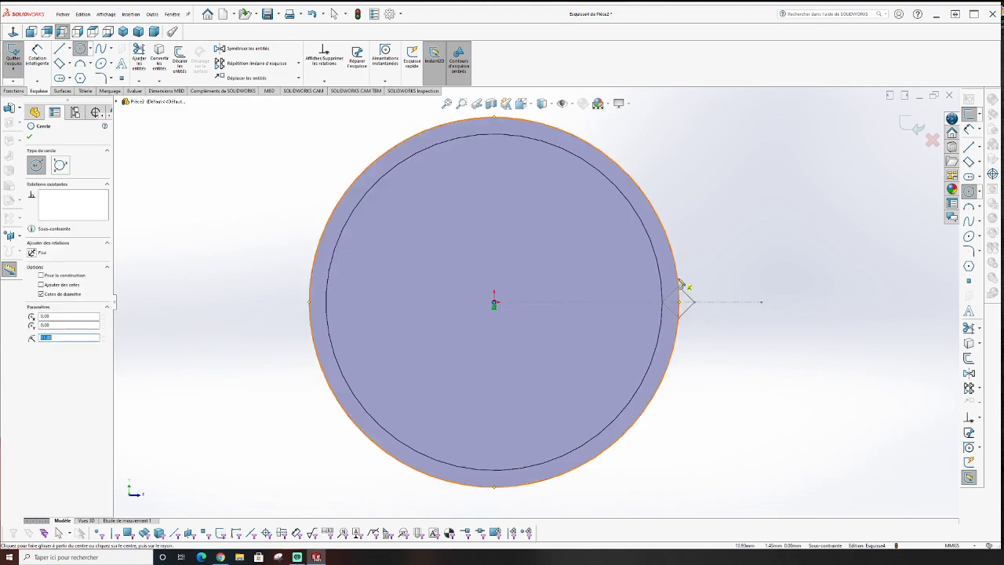
{"action": "middle_click_drag", "start_coordinate": [486, 421], "coordinate": [461, 338]}
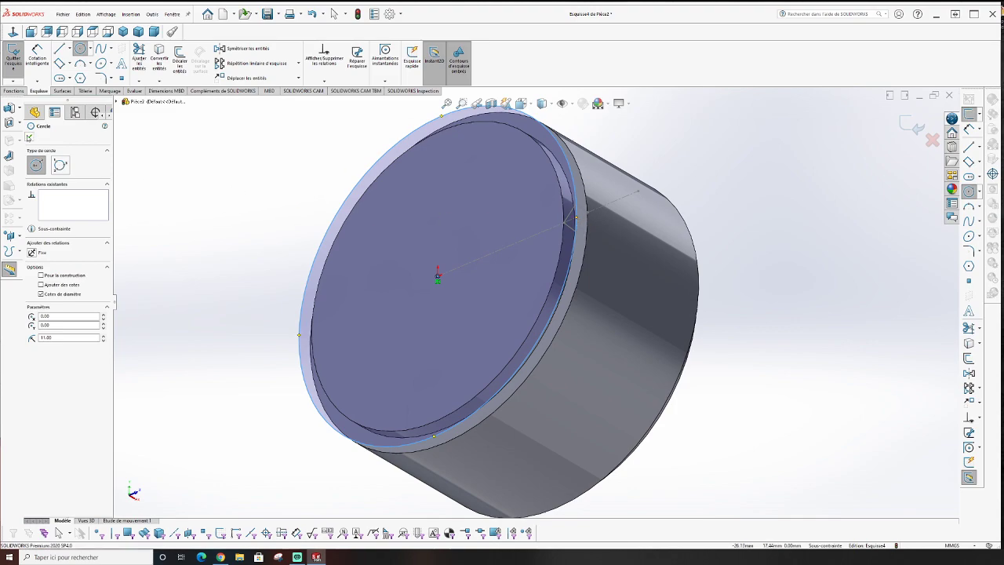
{"action": "left_click", "coordinate": [29, 137]}
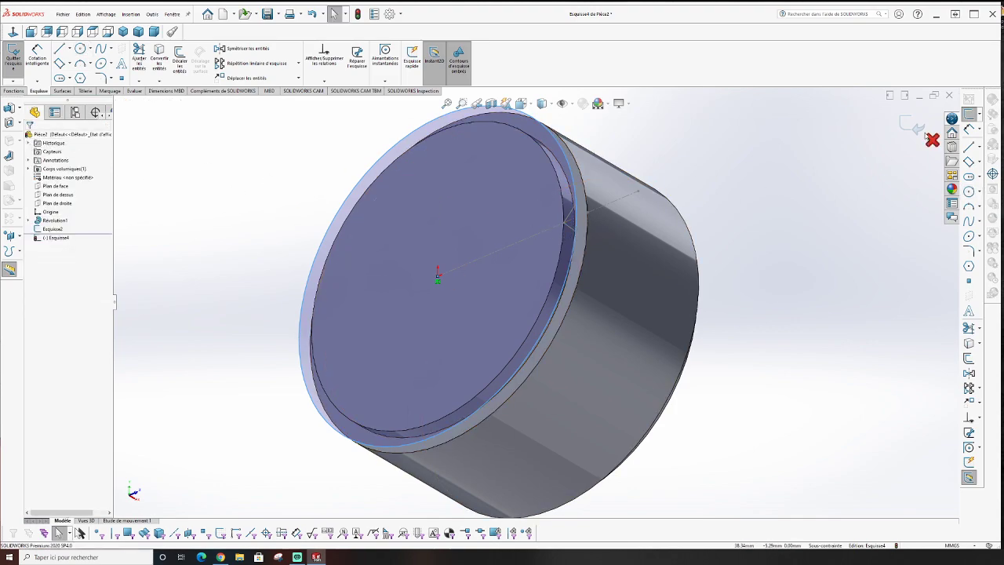
{"action": "left_click", "coordinate": [910, 126]}
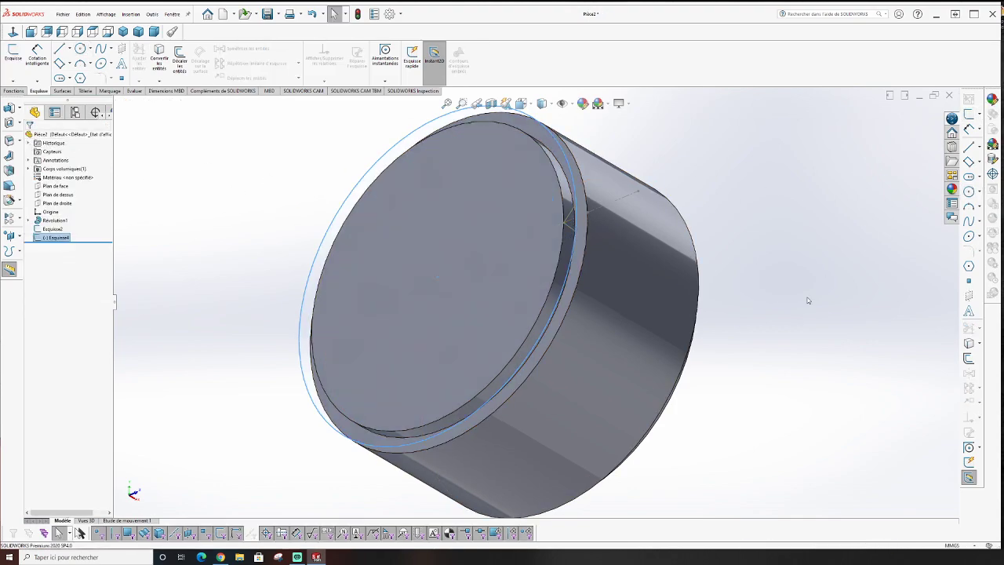
Start a helix on the circle sketch and move its preview callouts aside
{"action": "left_click", "coordinate": [13, 90]}
{"action": "left_click", "coordinate": [429, 76]}
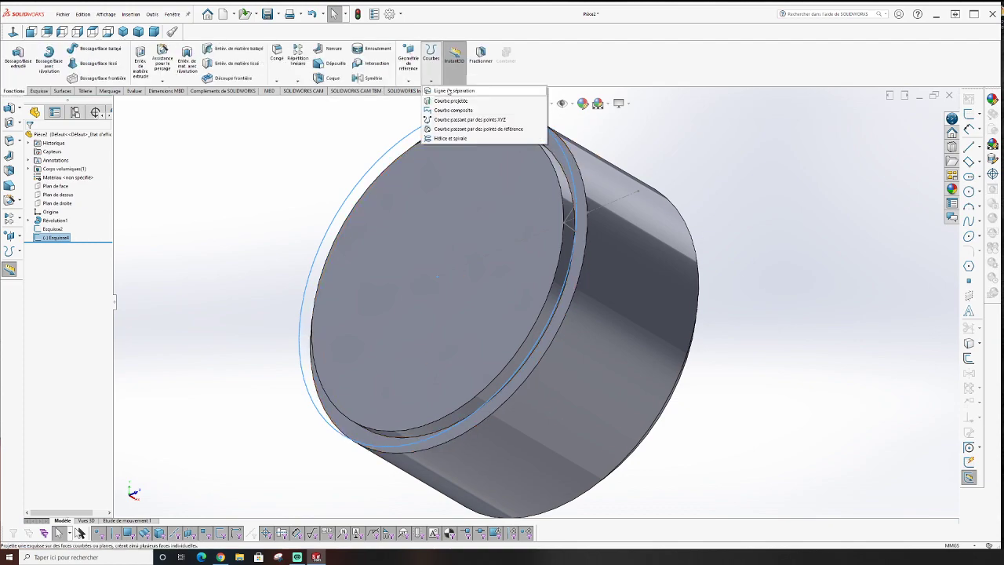
{"action": "left_click", "coordinate": [455, 139]}
{"action": "scroll", "coordinate": [750, 317], "scroll_direction": "up", "scroll_amount": 5}
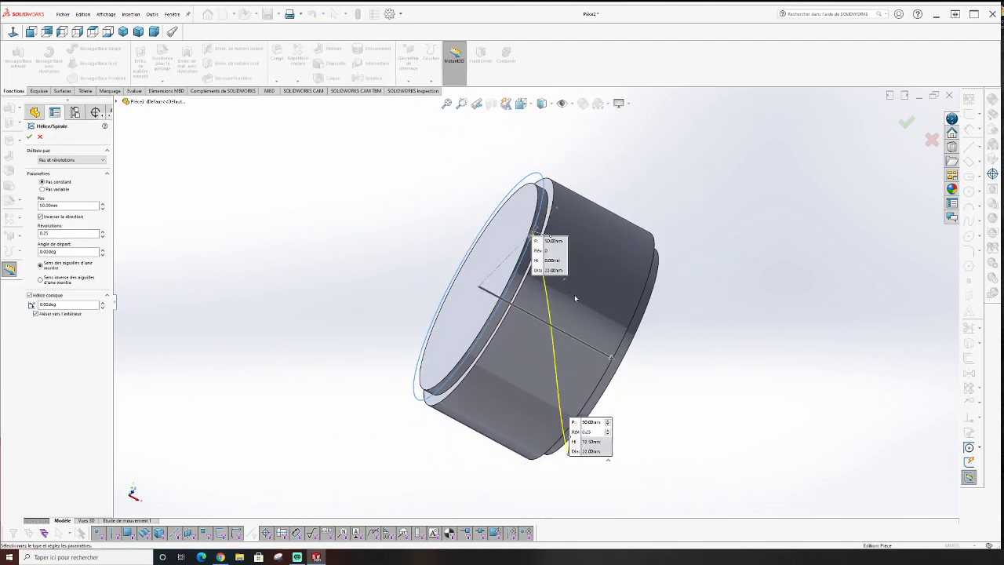
{"action": "mouse_move", "coordinate": [697, 320]}
{"action": "middle_mouse_down"}
{"action": "mouse_move", "coordinate": [666, 287]}
{"action": "mouse_move", "coordinate": [696, 319]}
{"action": "middle_mouse_up"}
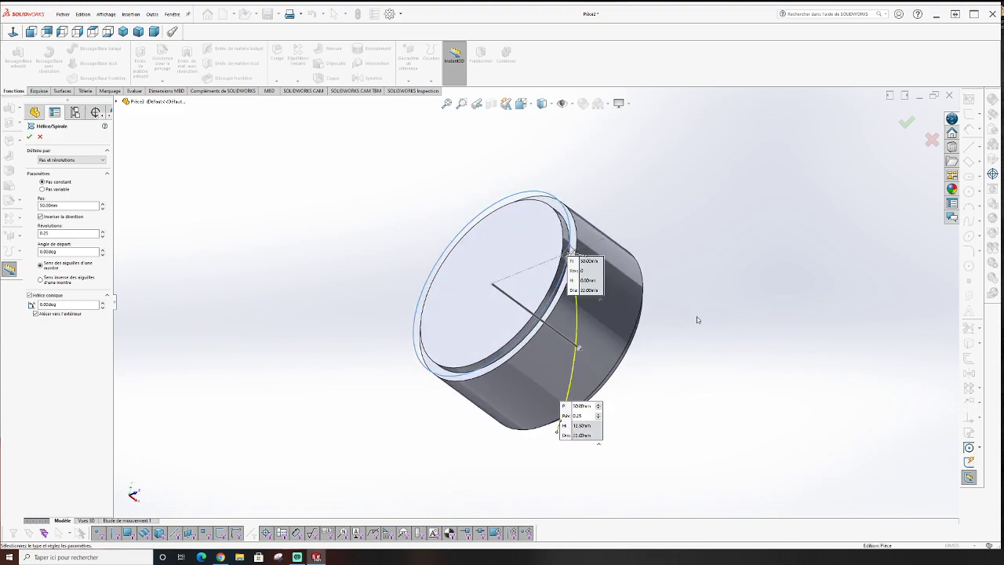
{"action": "left_click_drag", "start_coordinate": [594, 283], "coordinate": [687, 214]}
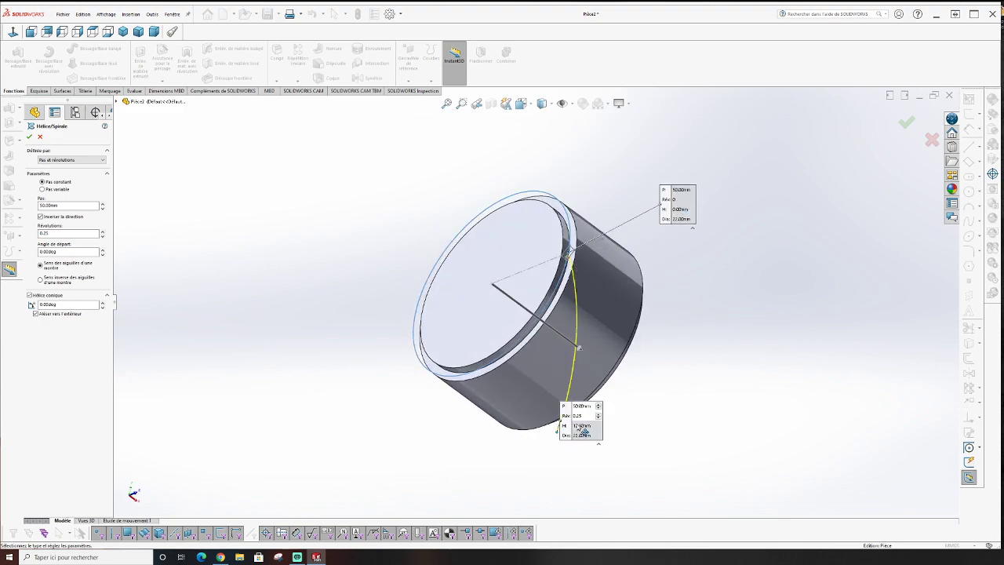
{"action": "left_click_drag", "start_coordinate": [584, 431], "coordinate": [654, 462]}
{"action": "scroll", "coordinate": [574, 281], "scroll_direction": "down", "scroll_amount": 2}
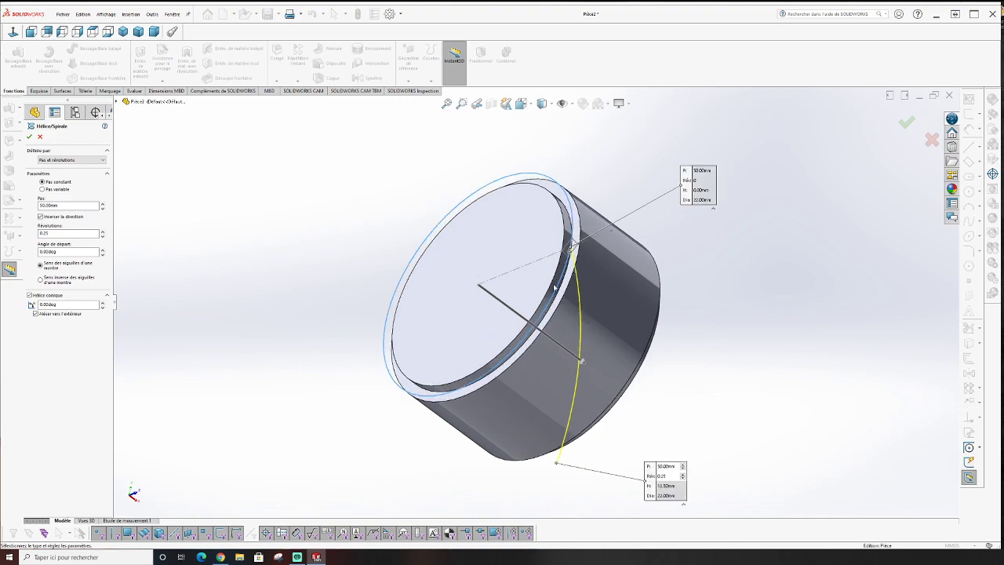
{"action": "scroll", "coordinate": [497, 213], "scroll_direction": "down", "scroll_amount": 1}
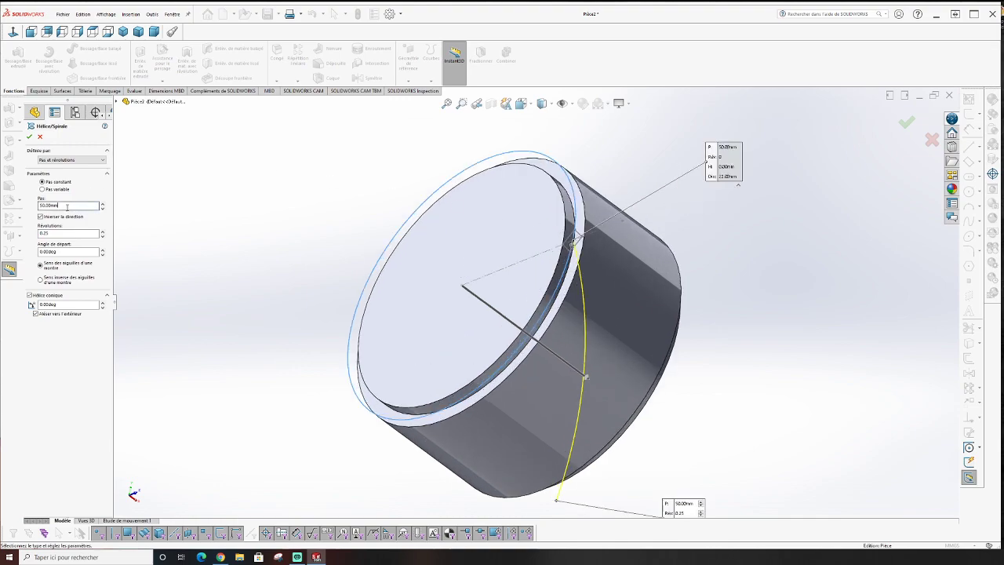
Set the helix to a 10 mm pitch with 0.25 revolutions
{"action": "left_click_drag", "start_coordinate": [102, 205], "coordinate": [102, 211]}
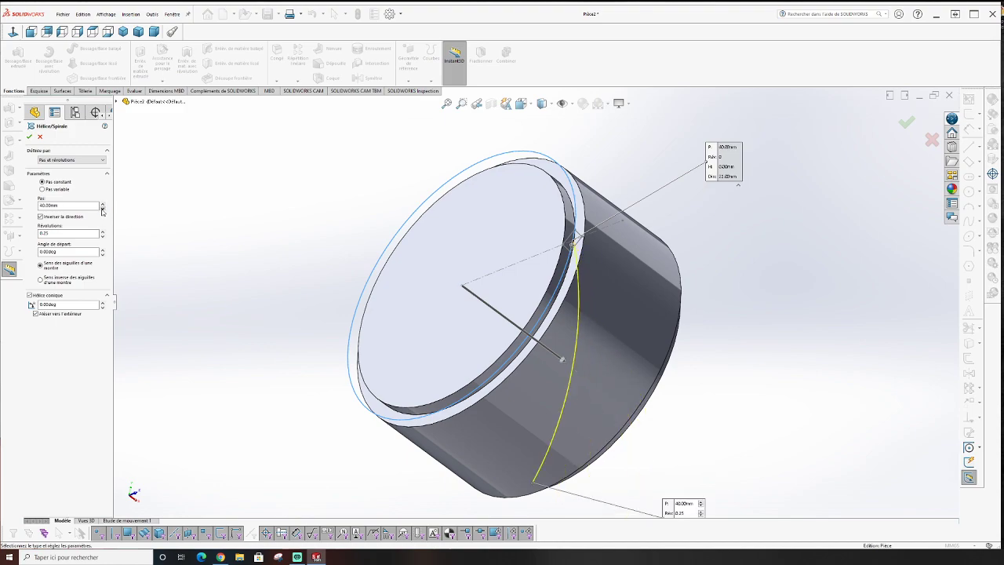
{"action": "left_click", "coordinate": [102, 204]}
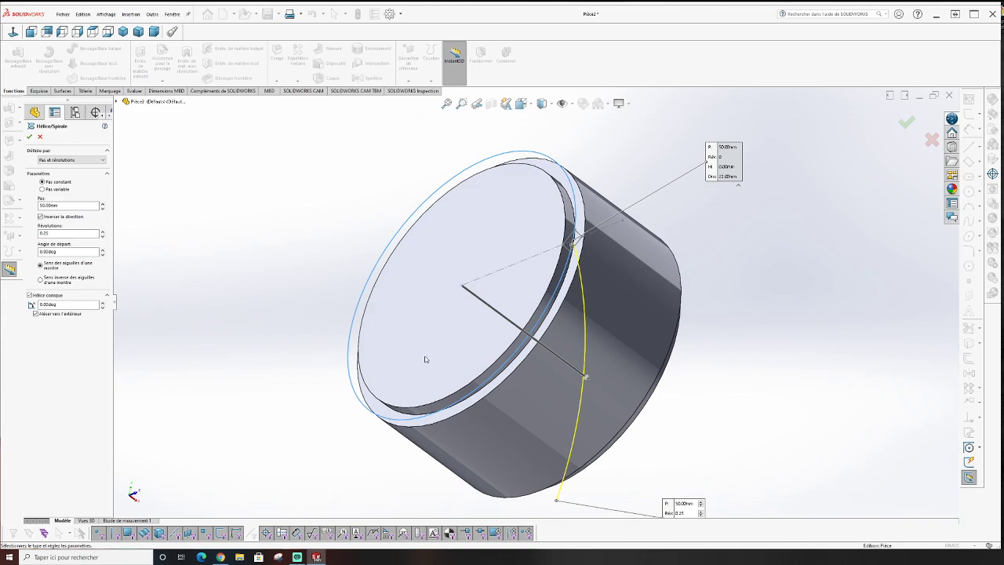
{"action": "left_click", "coordinate": [68, 233]}
{"action": "type", "text": "1"}
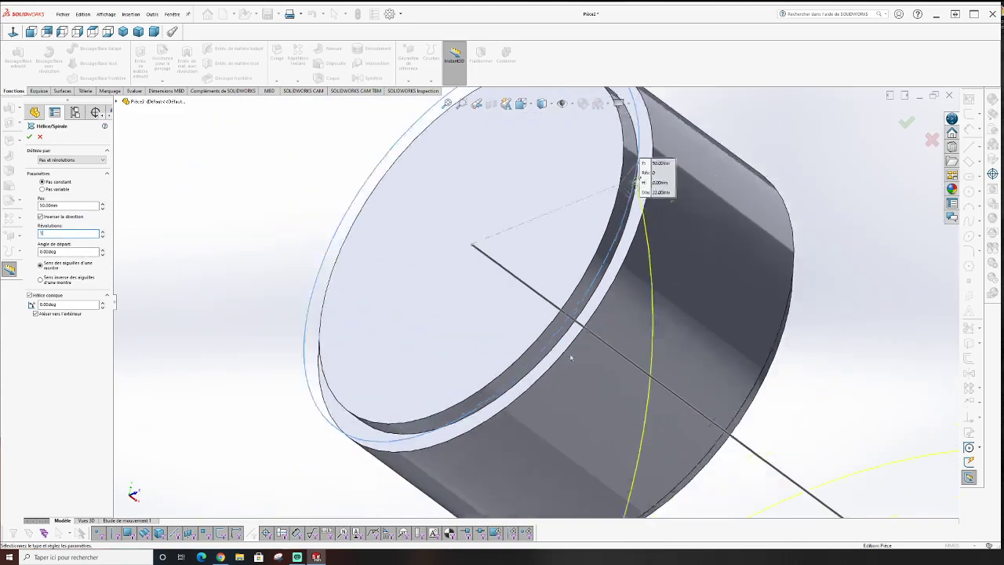
{"action": "scroll", "coordinate": [594, 390], "scroll_direction": "up", "scroll_amount": 5}
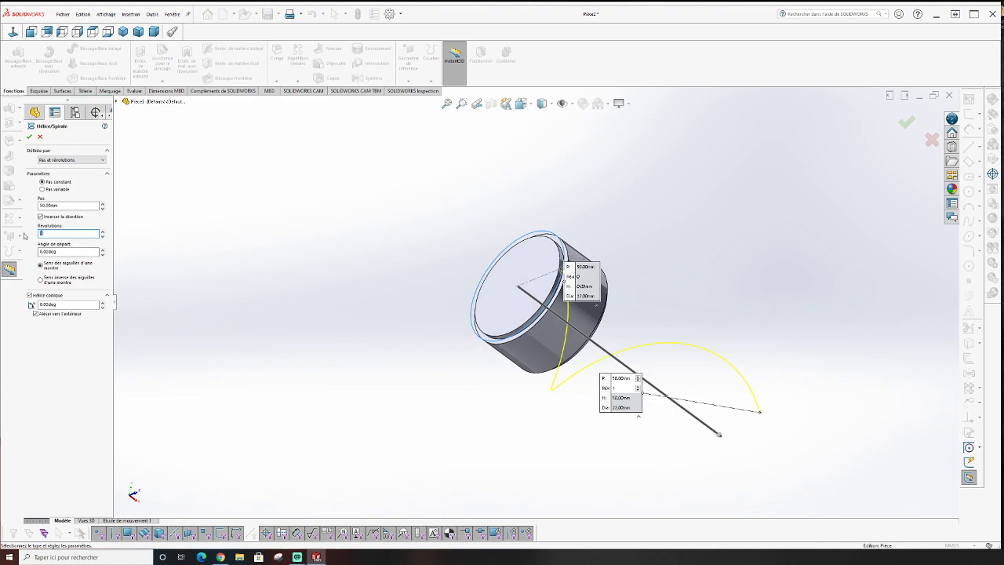
{"action": "type", "text": "0.25"}
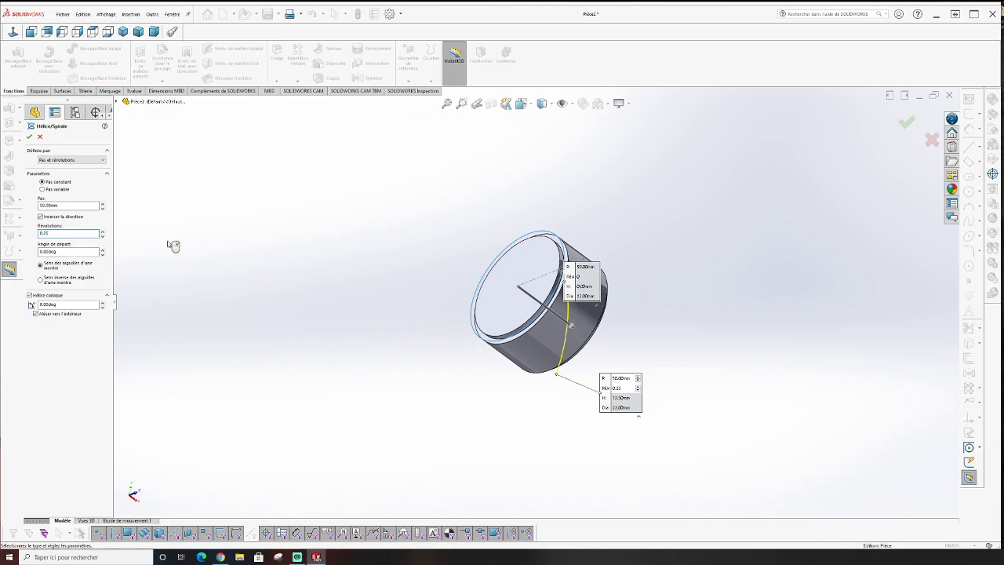
{"action": "scroll", "coordinate": [470, 291], "scroll_direction": "down", "scroll_amount": 2}
{"action": "scroll", "coordinate": [457, 235], "scroll_direction": "down", "scroll_amount": 2}
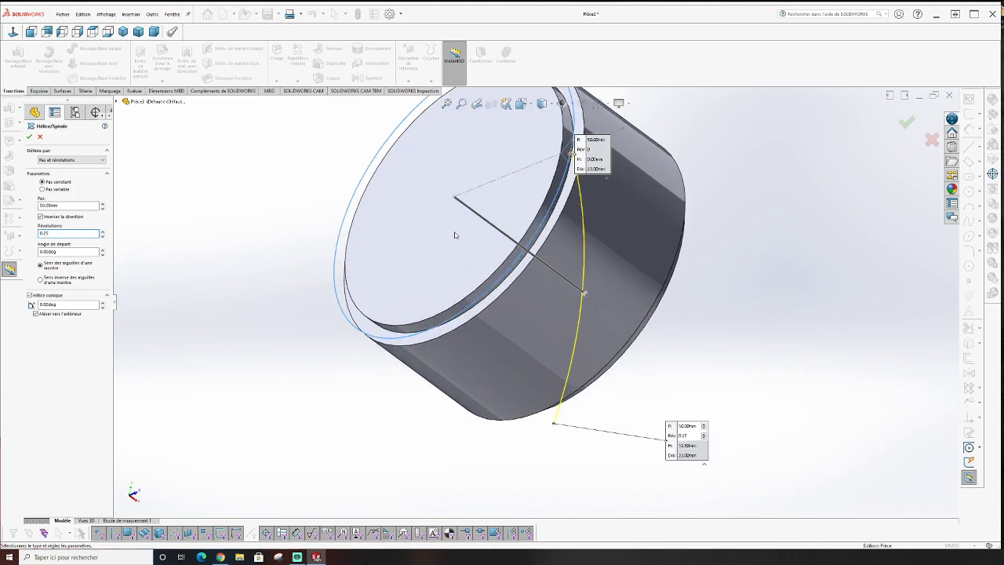
{"action": "scroll", "coordinate": [451, 237], "scroll_direction": "up", "scroll_amount": 1}
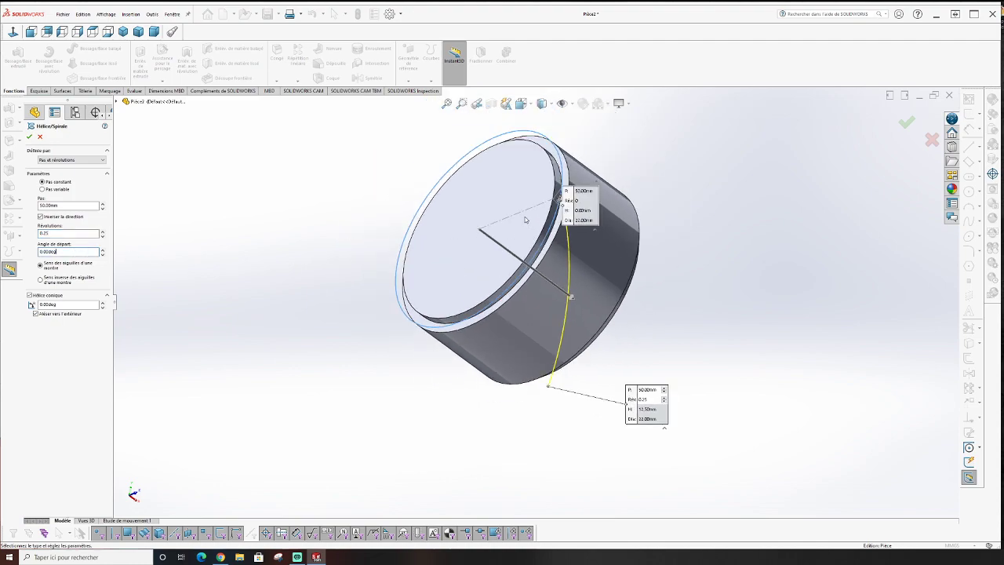
{"action": "scroll", "coordinate": [527, 221], "scroll_direction": "down", "scroll_amount": 3}
{"action": "scroll", "coordinate": [551, 261], "scroll_direction": "down", "scroll_amount": 2}
{"action": "type", "text": "18"}
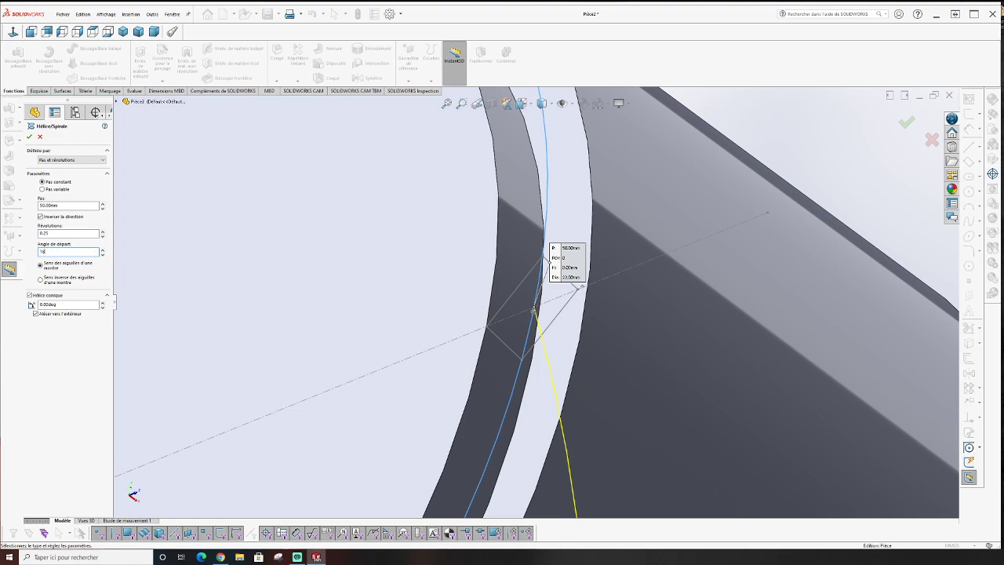
{"action": "type", "text": "0"}
{"action": "key", "text": "Return"}
Confirm a 0° start angle and accept the helix as Hélice/Spirale1
{"action": "scroll", "coordinate": [289, 328], "scroll_direction": "up", "scroll_amount": 3}
{"action": "scroll", "coordinate": [289, 327], "scroll_direction": "up", "scroll_amount": 2}
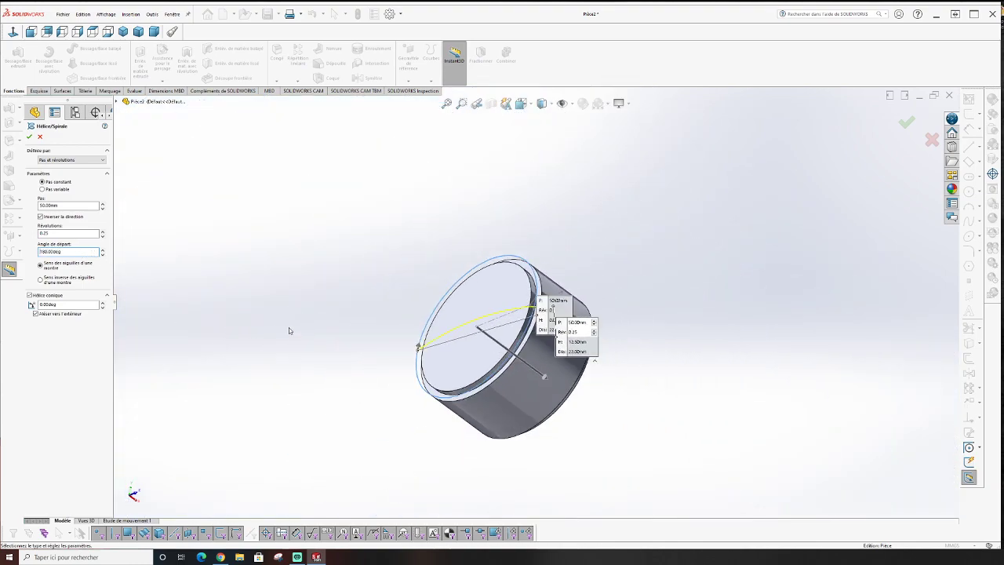
{"action": "mouse_move", "coordinate": [288, 328]}
{"action": "middle_mouse_down"}
{"action": "mouse_move", "coordinate": [335, 403]}
{"action": "mouse_move", "coordinate": [370, 410]}
{"action": "middle_mouse_up"}
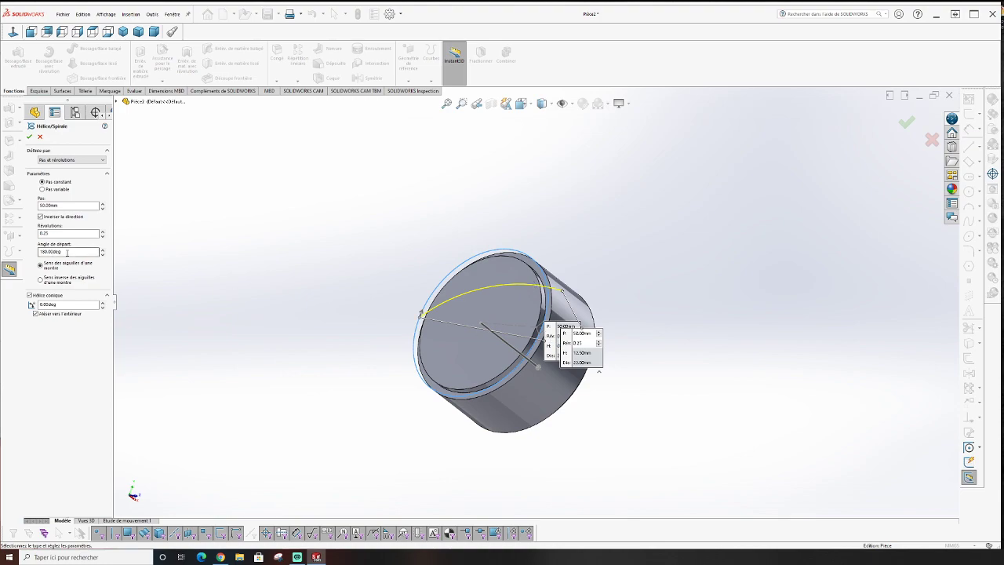
{"action": "type", "text": "0"}
{"action": "type", "text": ".00deg"}
{"action": "key", "text": "Return"}
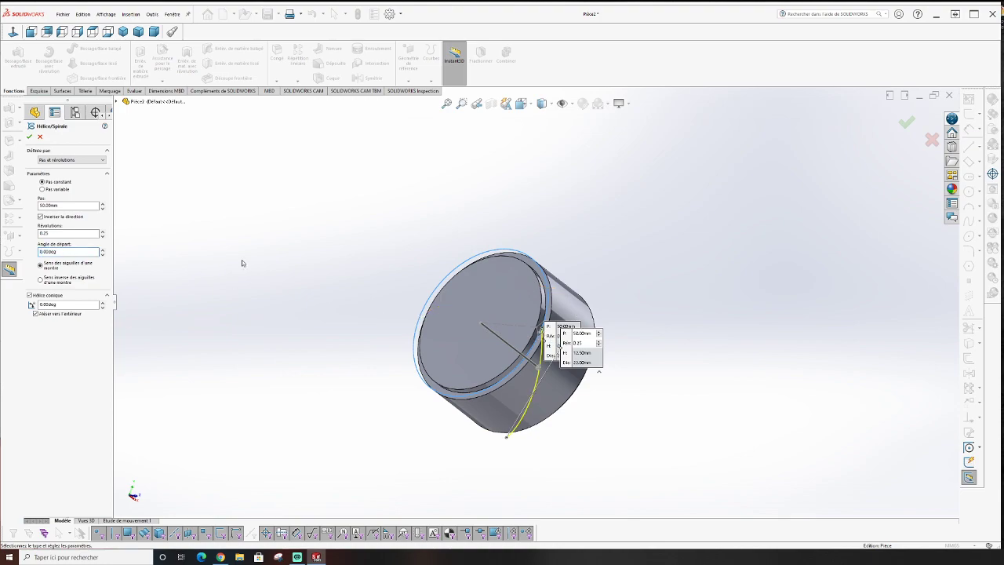
{"action": "scroll", "coordinate": [549, 349], "scroll_direction": "down", "scroll_amount": 2}
{"action": "scroll", "coordinate": [533, 337], "scroll_direction": "down", "scroll_amount": 4}
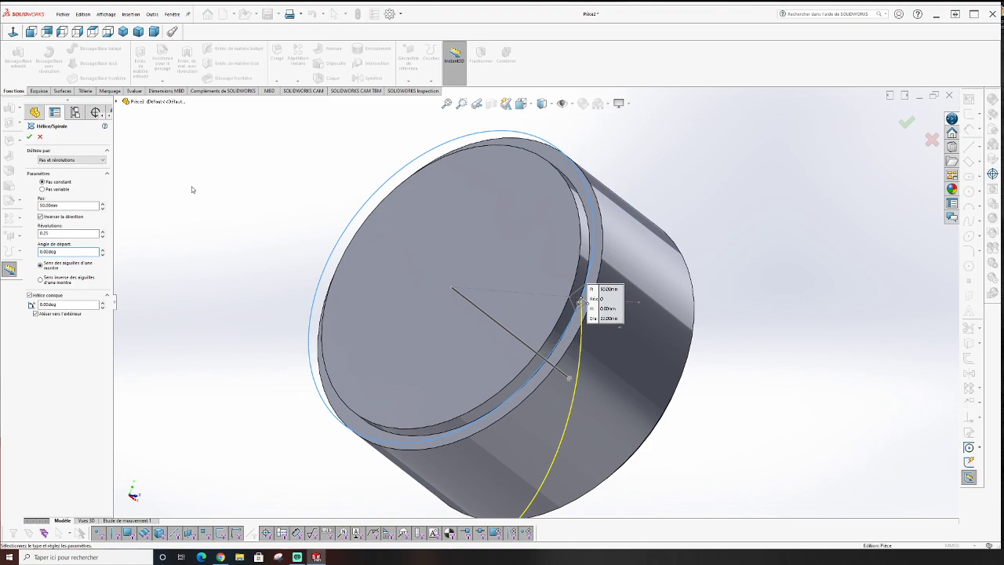
{"action": "left_click", "coordinate": [29, 137]}
{"action": "middle_click_drag", "start_coordinate": [506, 321], "coordinate": [421, 287]}
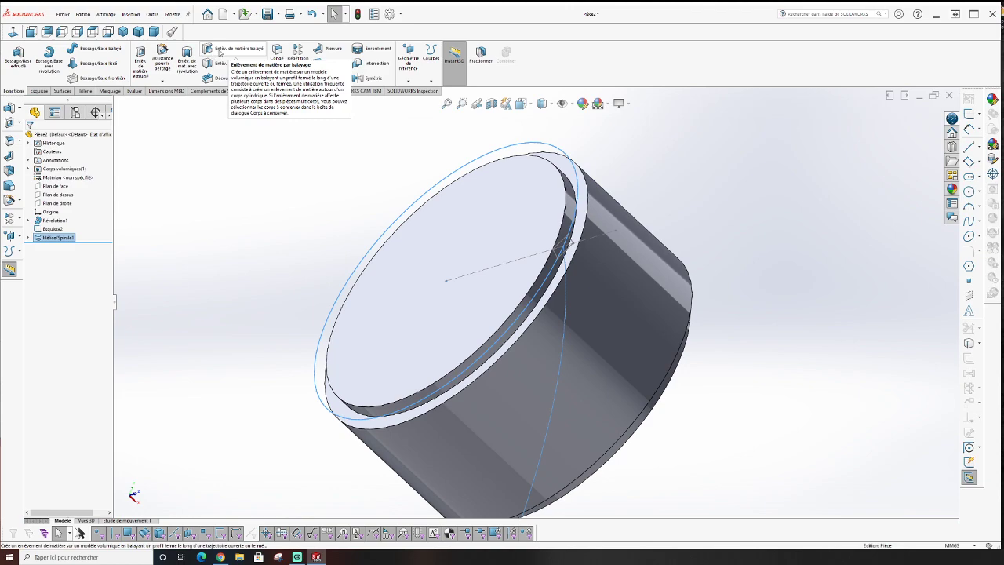
Sweep-cut the Esquisse2 profile along Hélice/Spirale1 to carve one slanted groove
{"action": "left_click", "coordinate": [239, 50]}
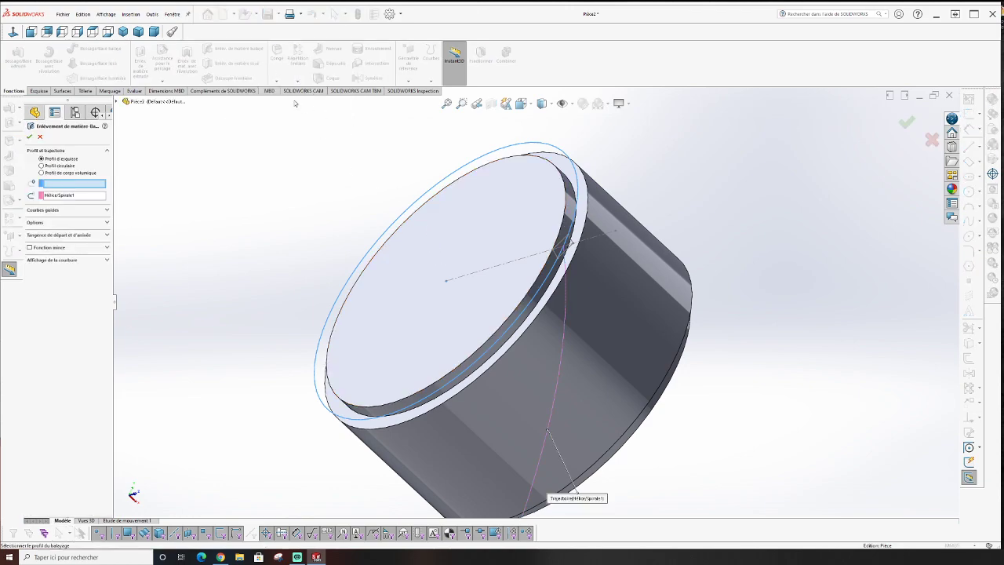
{"action": "left_click", "coordinate": [570, 247]}
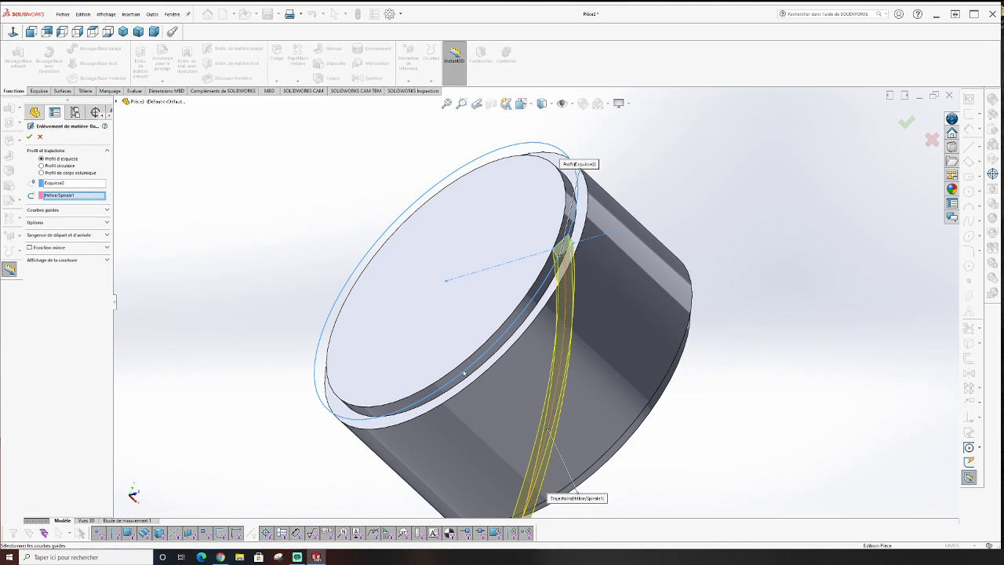
{"action": "left_click", "coordinate": [28, 137]}
{"action": "mouse_move", "coordinate": [337, 331]}
{"action": "middle_mouse_down"}
{"action": "mouse_move", "coordinate": [425, 219]}
{"action": "mouse_move", "coordinate": [364, 193]}
{"action": "mouse_move", "coordinate": [329, 251]}
{"action": "mouse_move", "coordinate": [351, 254]}
{"action": "mouse_move", "coordinate": [482, 352]}
{"action": "middle_mouse_up"}
{"action": "scroll", "coordinate": [486, 353], "scroll_direction": "down", "scroll_amount": 2}
{"action": "scroll", "coordinate": [494, 355], "scroll_direction": "up", "scroll_amount": 2}
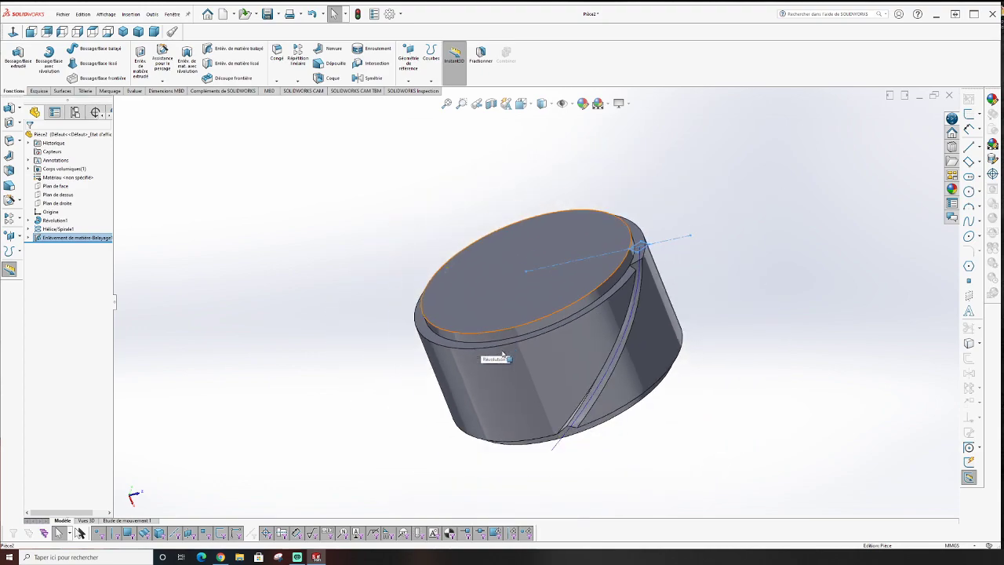
{"action": "scroll", "coordinate": [507, 355], "scroll_direction": "down", "scroll_amount": 2}
{"action": "left_click", "coordinate": [307, 222]}
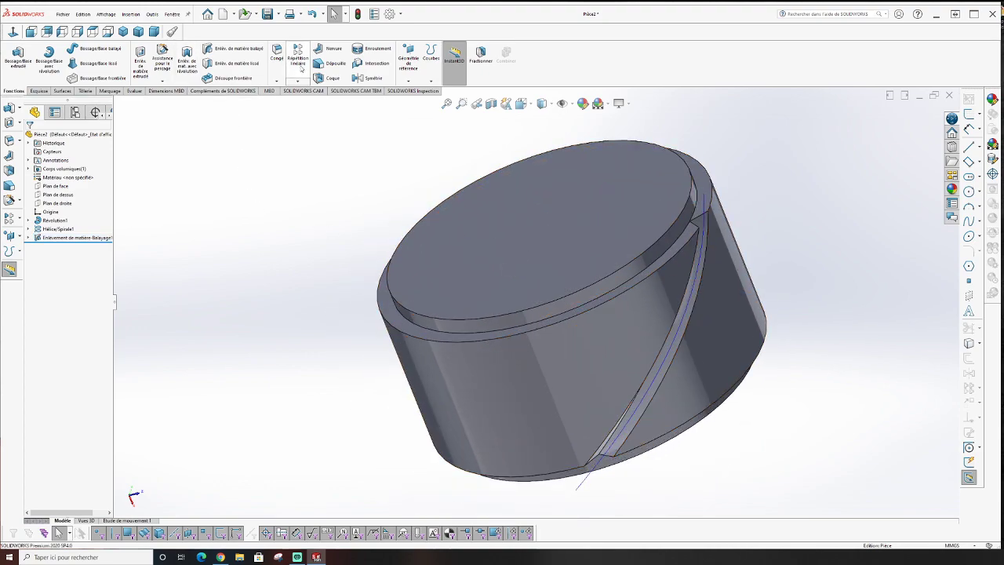
Start a circular pattern with the sweep cut as the feature to repeat
{"action": "left_click", "coordinate": [298, 81]}
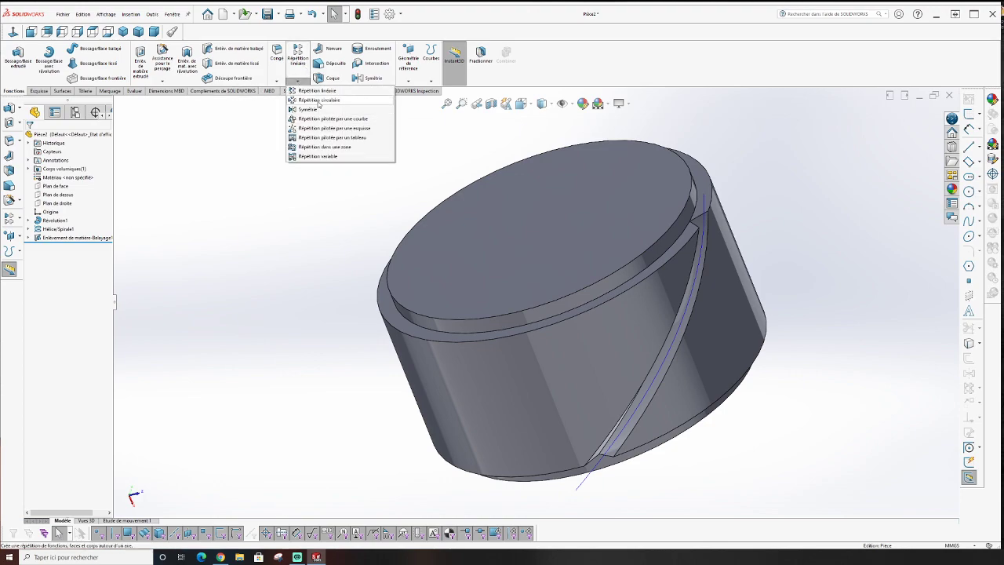
{"action": "left_click", "coordinate": [318, 100]}
{"action": "mouse_move", "coordinate": [803, 230]}
{"action": "middle_mouse_down"}
{"action": "mouse_move", "coordinate": [785, 226]}
{"action": "mouse_move", "coordinate": [738, 255]}
{"action": "middle_mouse_up"}
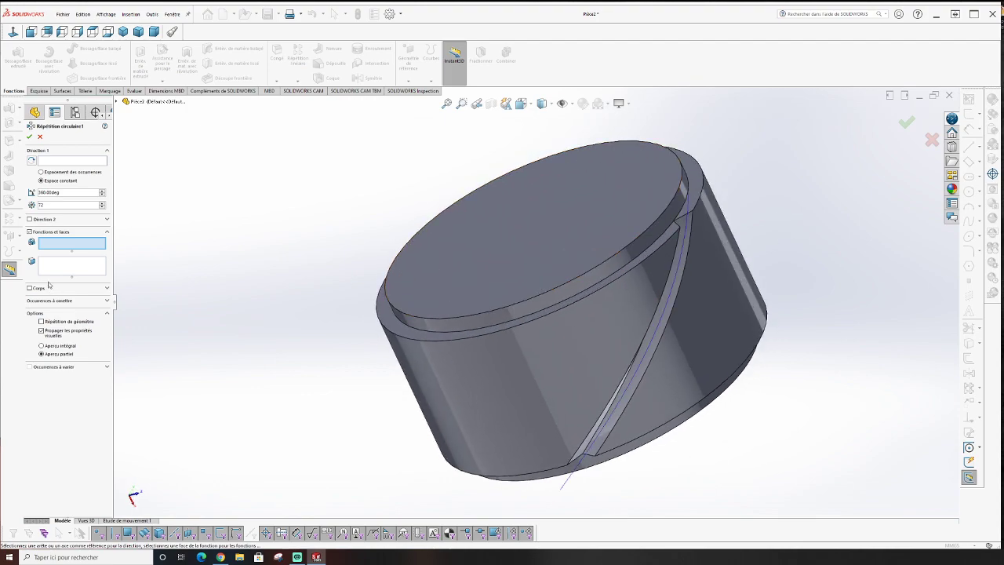
{"action": "left_click", "coordinate": [125, 101]}
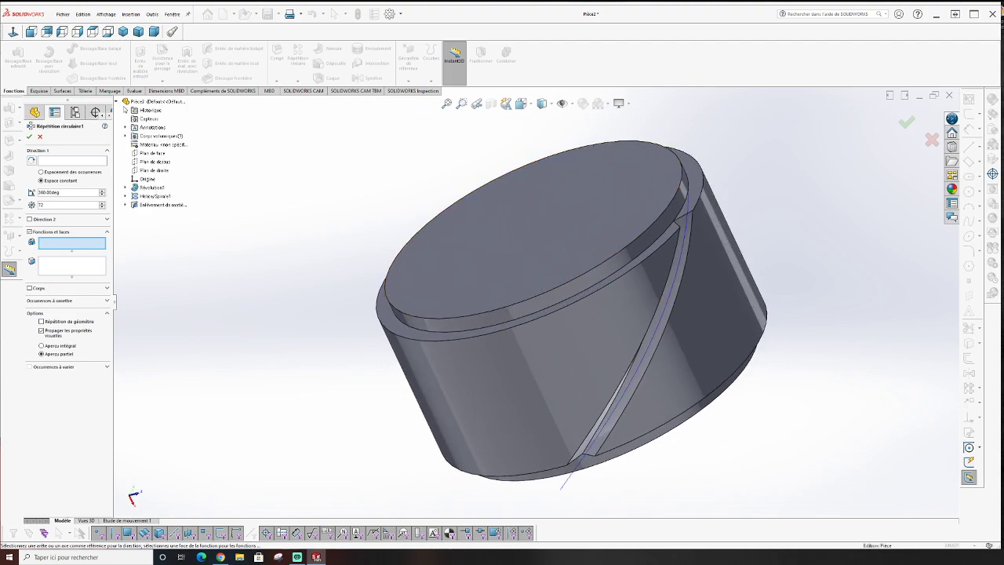
{"action": "left_click", "coordinate": [161, 205]}
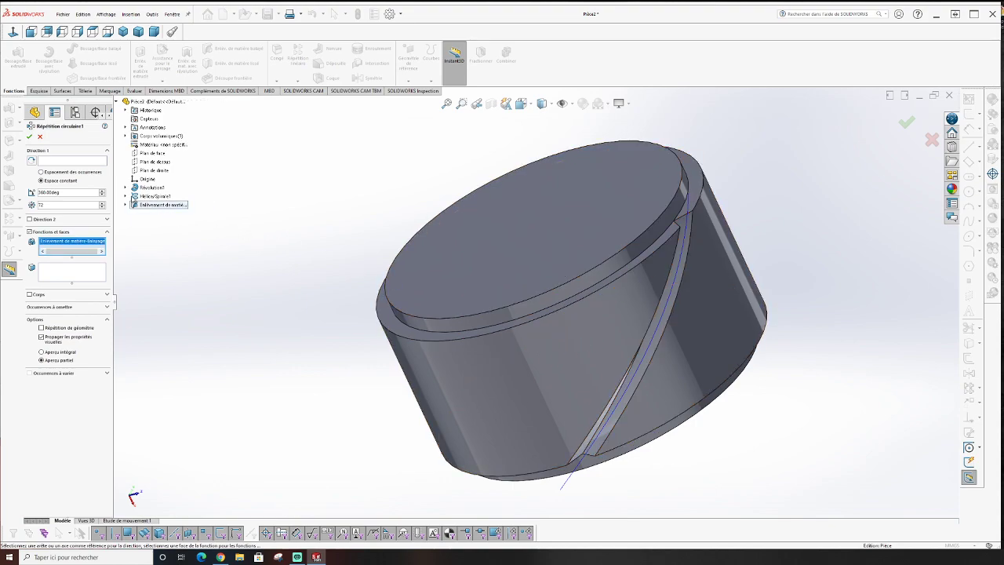
Use the temporary axis Axe<1> with 40 occurrences and accept the pattern
{"action": "left_click", "coordinate": [43, 160]}
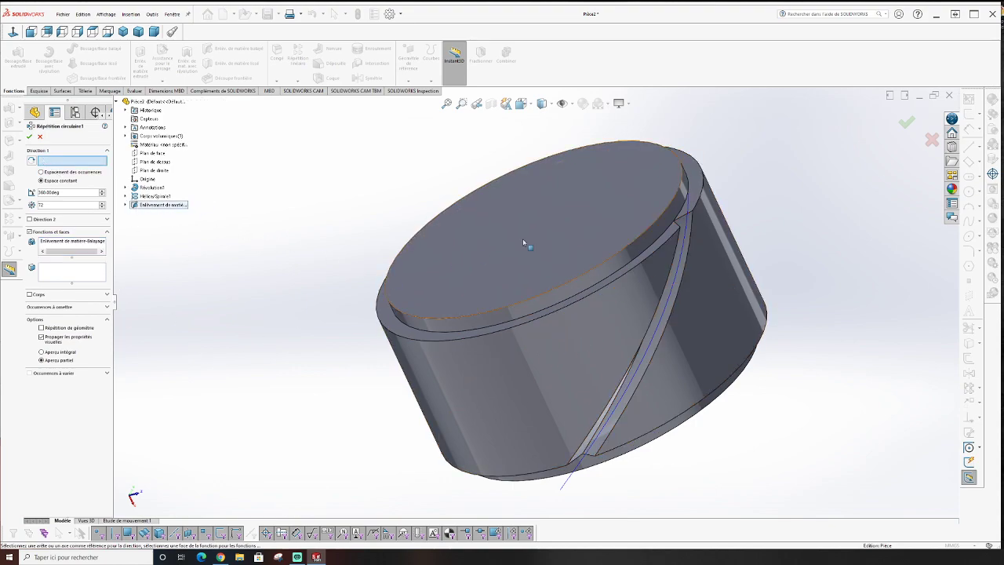
{"action": "left_click", "coordinate": [572, 103]}
{"action": "left_click", "coordinate": [578, 144]}
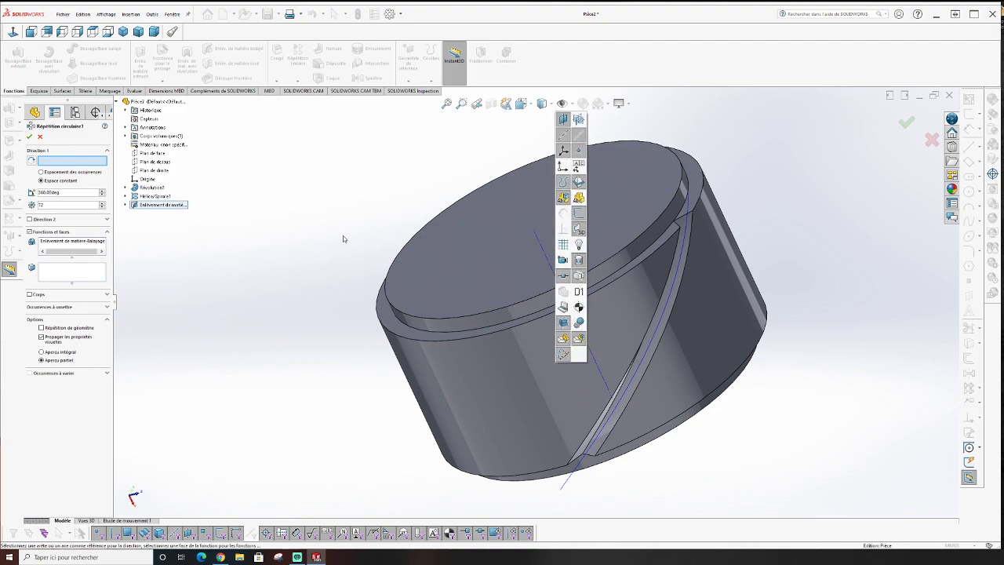
{"action": "left_click", "coordinate": [543, 257]}
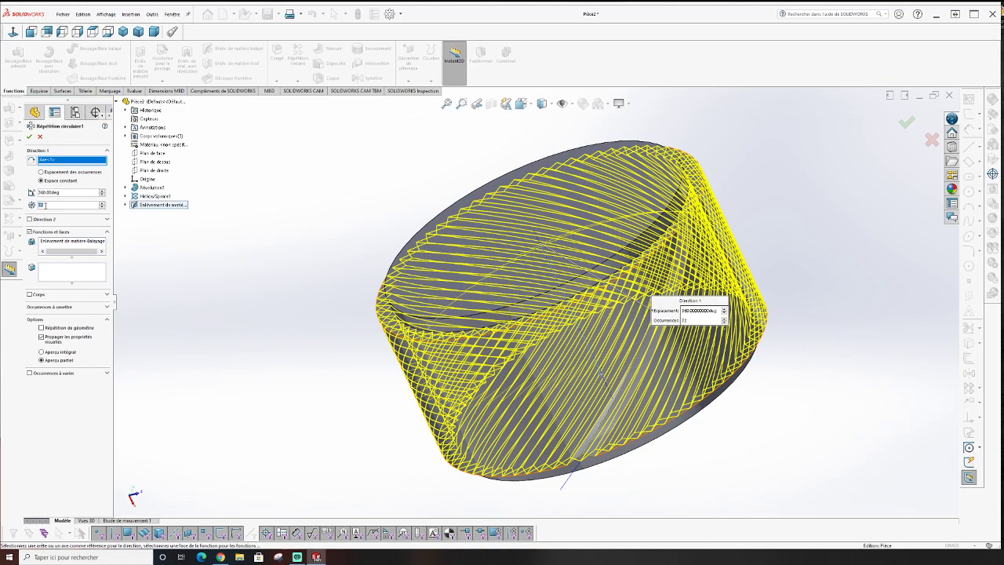
{"action": "type", "text": "40"}
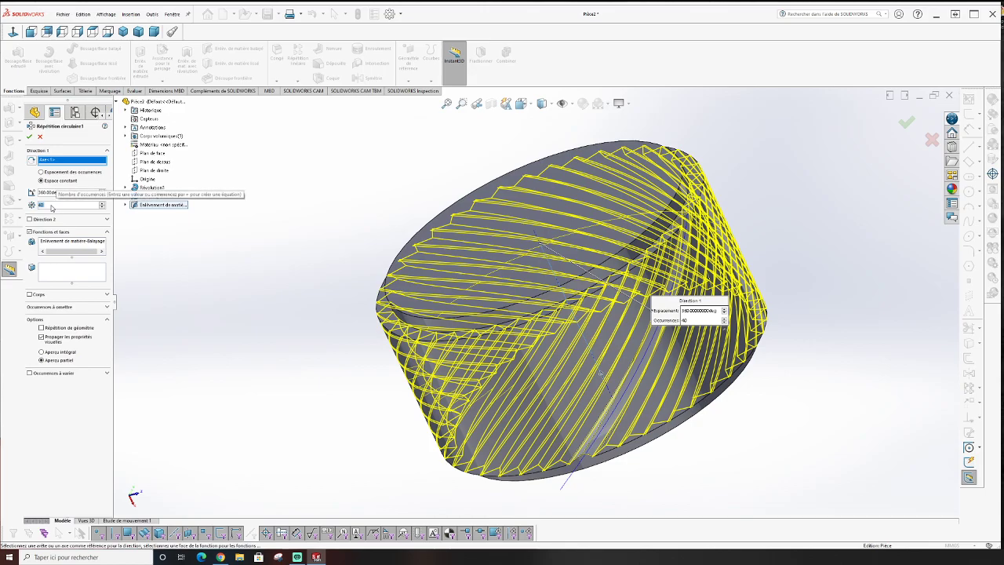
{"action": "left_click", "coordinate": [56, 205]}
{"action": "key", "text": "ctrl+1"}
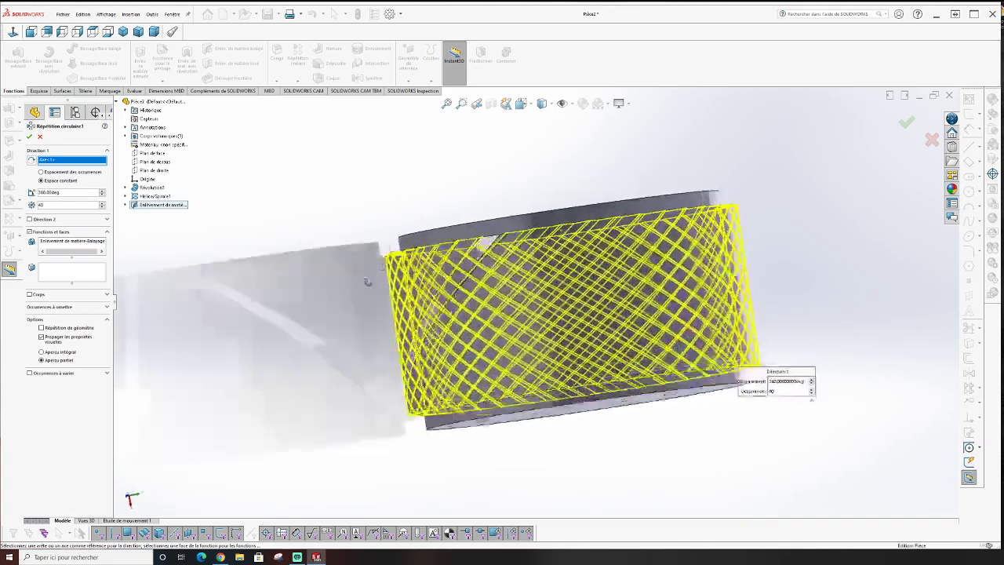
{"action": "mouse_move", "coordinate": [439, 330]}
{"action": "middle_mouse_down"}
{"action": "mouse_move", "coordinate": [496, 361]}
{"action": "mouse_move", "coordinate": [287, 264]}
{"action": "middle_mouse_up"}
{"action": "scroll", "coordinate": [281, 265], "scroll_direction": "down", "scroll_amount": 3}
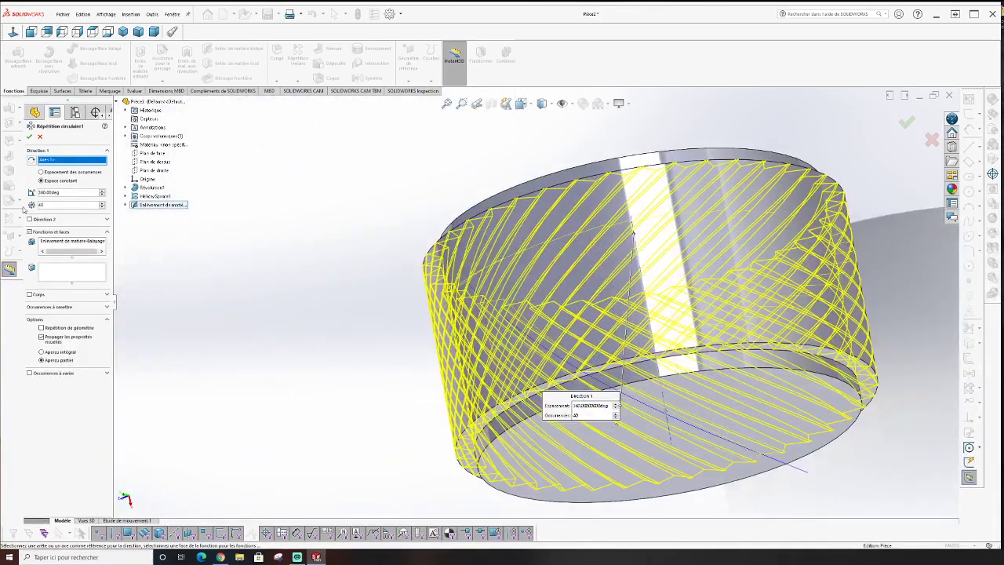
{"action": "left_click", "coordinate": [29, 137]}
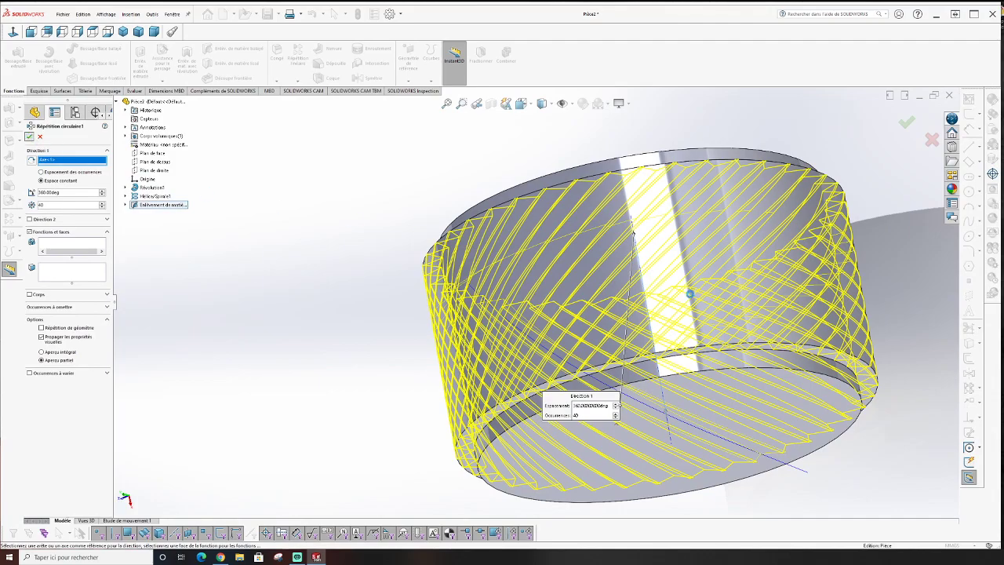
{"action": "mouse_move", "coordinate": [690, 294]}
{"action": "middle_mouse_down"}
{"action": "mouse_move", "coordinate": [663, 361]}
{"action": "mouse_move", "coordinate": [644, 375]}
{"action": "middle_mouse_up"}
{"action": "mouse_move", "coordinate": [609, 317]}
{"action": "middle_mouse_down"}
{"action": "mouse_move", "coordinate": [565, 365]}
{"action": "mouse_move", "coordinate": [616, 314]}
{"action": "mouse_move", "coordinate": [529, 312]}
{"action": "middle_mouse_up"}
Zoom out over the grooved knob, then start a Symétrie (mirror) feature
{"action": "scroll", "coordinate": [565, 366], "scroll_direction": "up", "scroll_amount": 3}
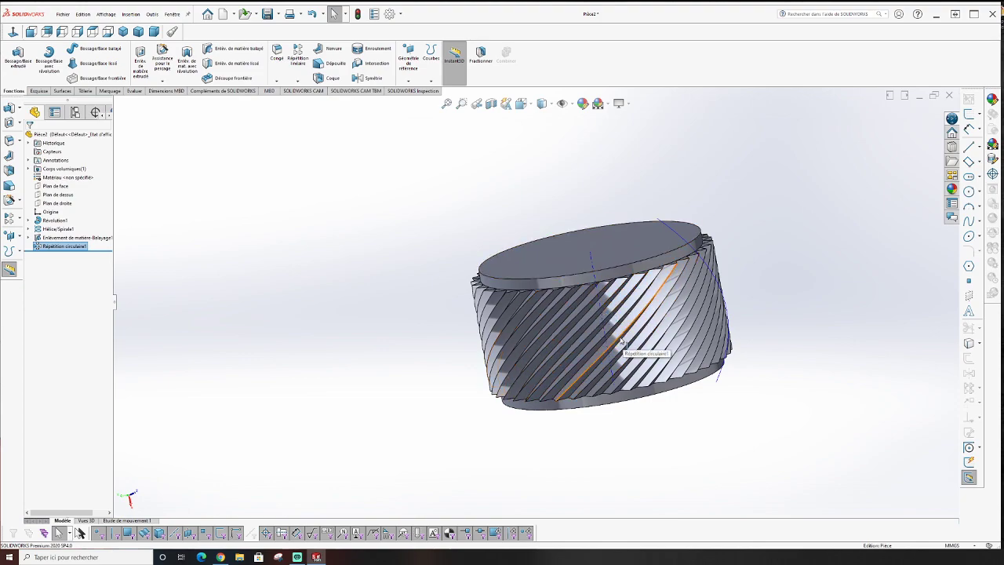
{"action": "scroll", "coordinate": [542, 319], "scroll_direction": "up", "scroll_amount": 1}
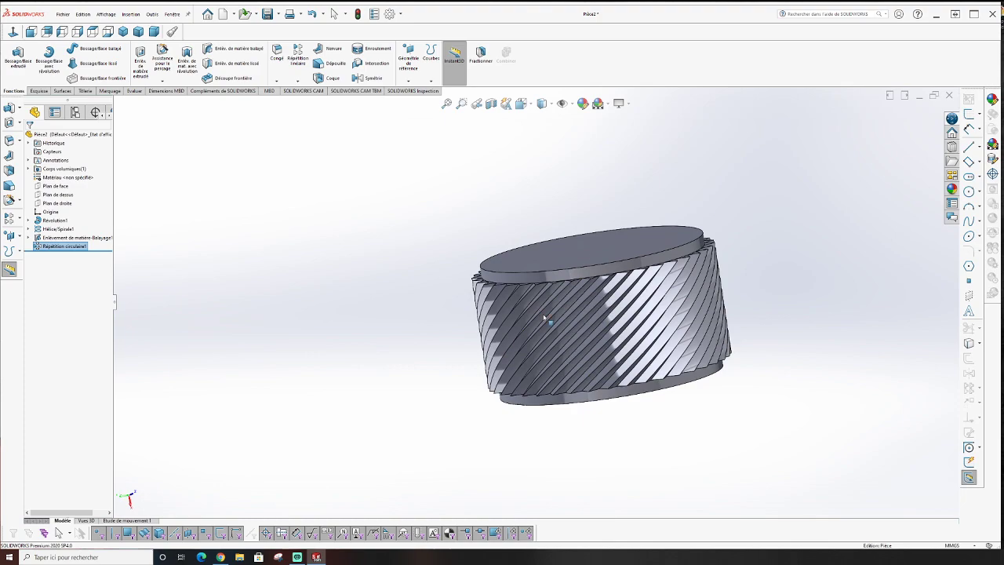
{"action": "scroll", "coordinate": [552, 316], "scroll_direction": "up", "scroll_amount": 1}
{"action": "scroll", "coordinate": [553, 315], "scroll_direction": "down", "scroll_amount": 3}
{"action": "scroll", "coordinate": [559, 315], "scroll_direction": "down", "scroll_amount": 1}
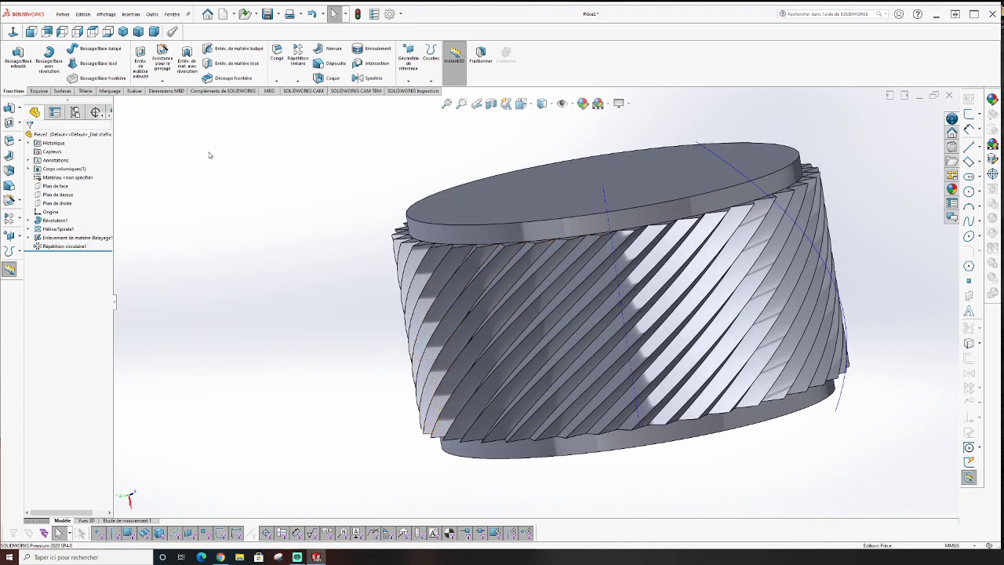
{"action": "left_click", "coordinate": [298, 80]}
{"action": "left_click", "coordinate": [322, 117]}
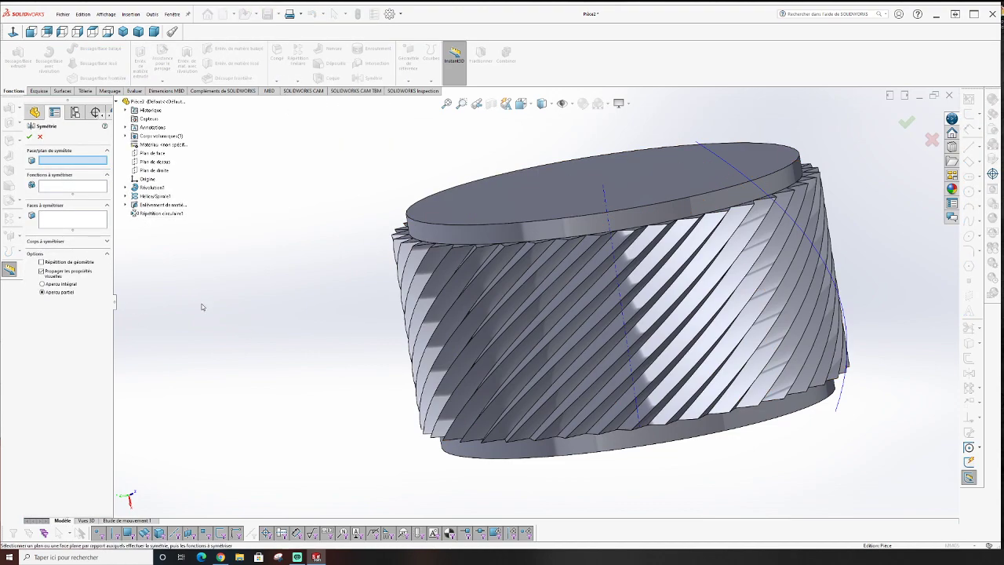
Mirror Répétition circulaire1 about Plan de face and confirm it as Symétrie1
{"action": "left_click", "coordinate": [45, 186]}
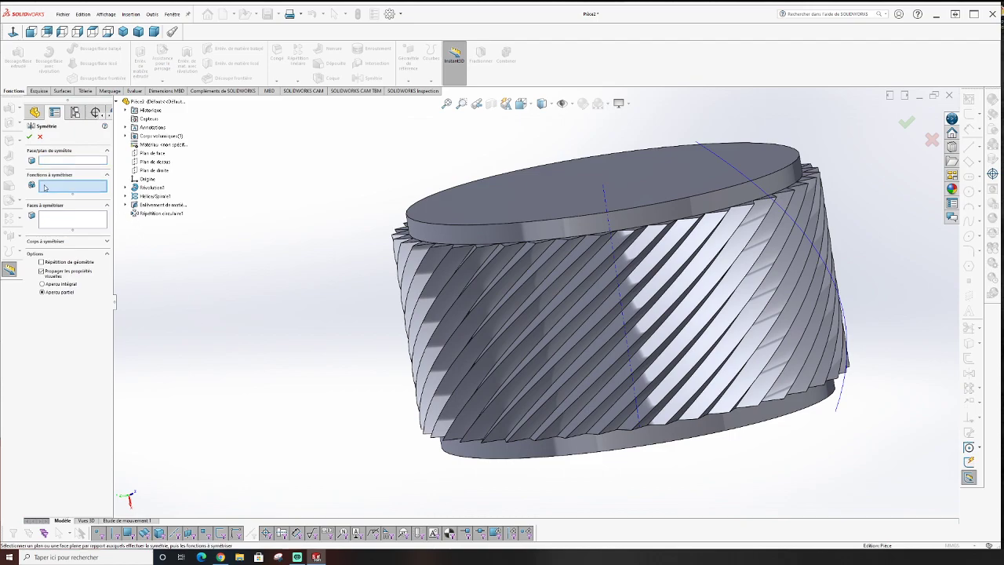
{"action": "left_click", "coordinate": [161, 214]}
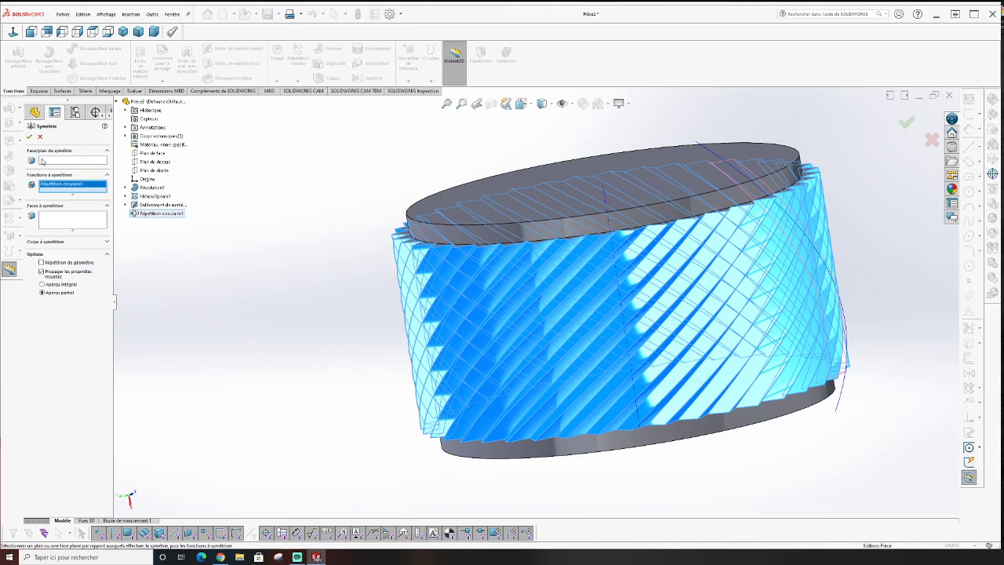
{"action": "left_click", "coordinate": [62, 161]}
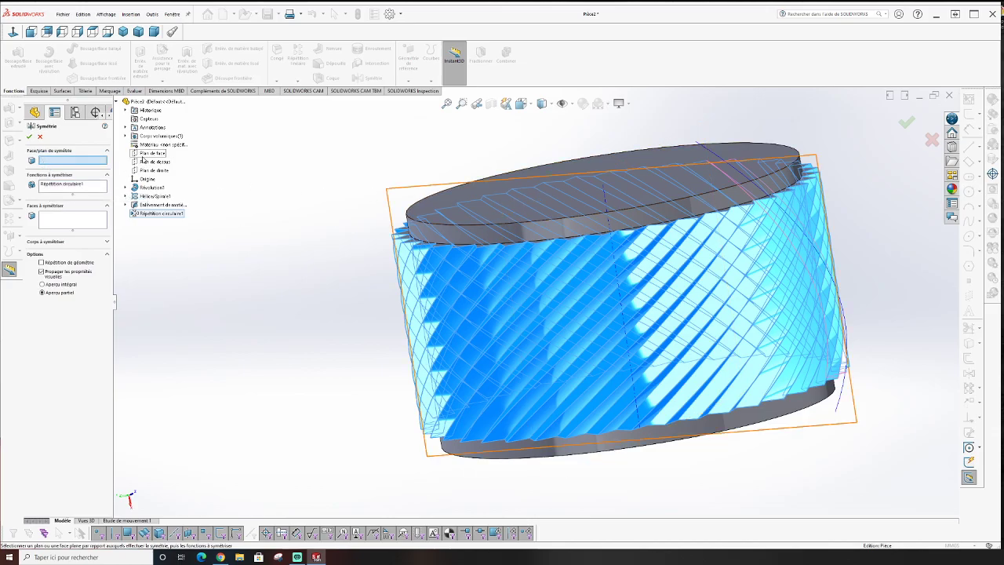
{"action": "left_click", "coordinate": [142, 160]}
{"action": "middle_click_drag", "start_coordinate": [314, 283], "coordinate": [287, 294]}
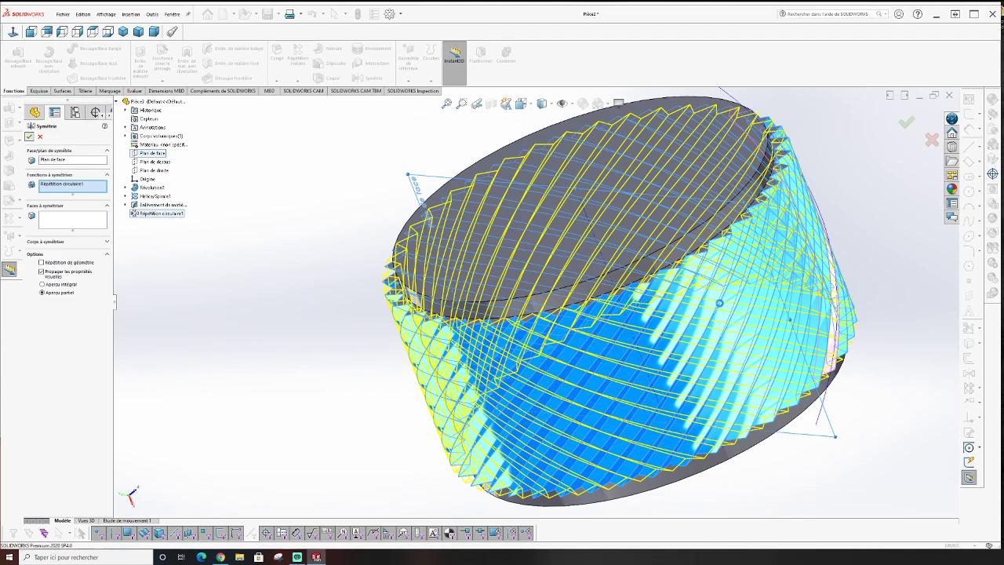
{"action": "key", "text": "Return"}
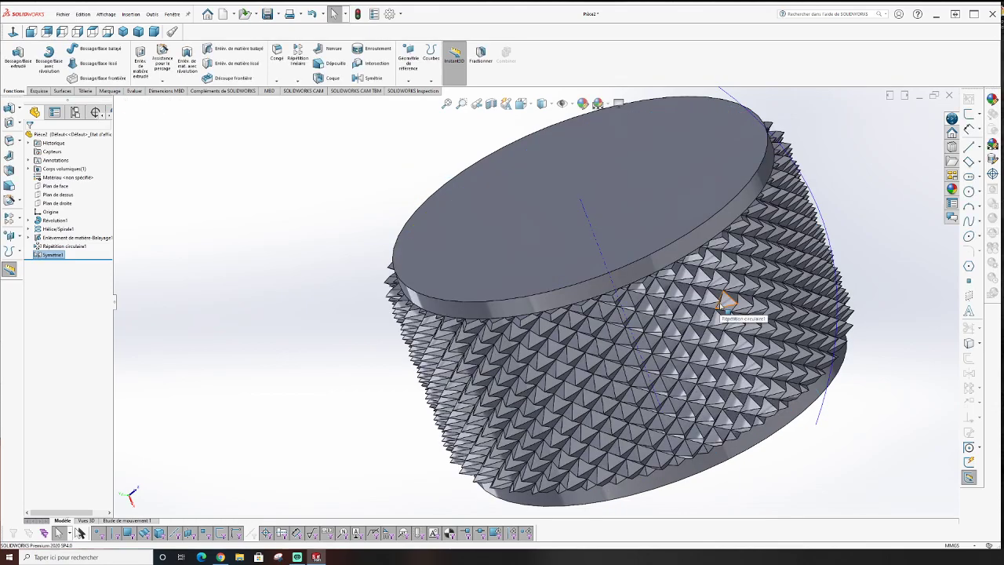
{"action": "middle_click_drag", "start_coordinate": [631, 326], "coordinate": [597, 337]}
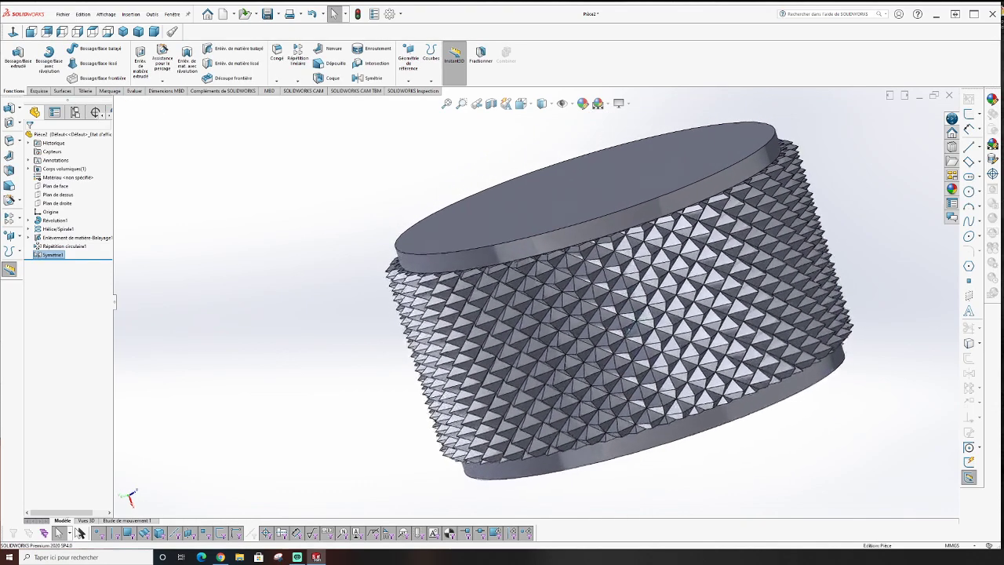
{"action": "scroll", "coordinate": [620, 305], "scroll_direction": "down", "scroll_amount": 3}
{"action": "scroll", "coordinate": [612, 305], "scroll_direction": "down", "scroll_amount": 2}
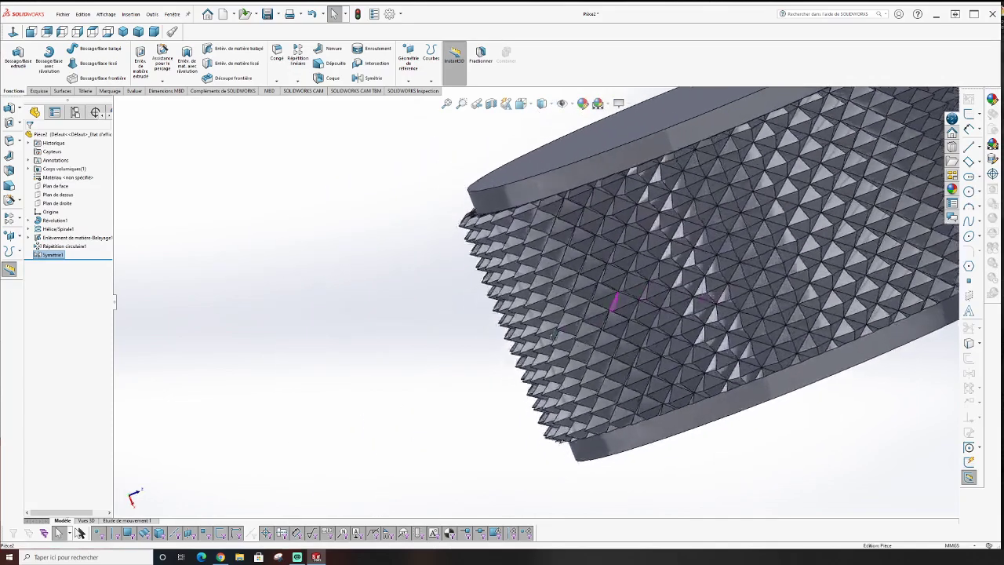
{"action": "scroll", "coordinate": [611, 306], "scroll_direction": "up", "scroll_amount": 2}
{"action": "scroll", "coordinate": [580, 318], "scroll_direction": "up", "scroll_amount": 1}
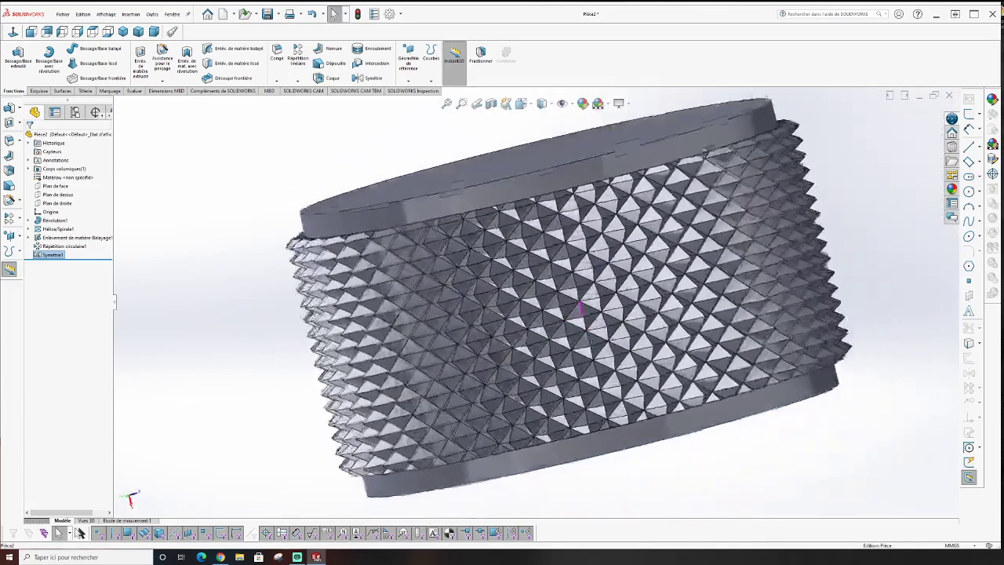
{"action": "scroll", "coordinate": [568, 327], "scroll_direction": "up", "scroll_amount": 2}
{"action": "scroll", "coordinate": [569, 328], "scroll_direction": "up", "scroll_amount": 1}
{"action": "left_click", "coordinate": [619, 103]}
{"action": "left_click", "coordinate": [667, 117]}
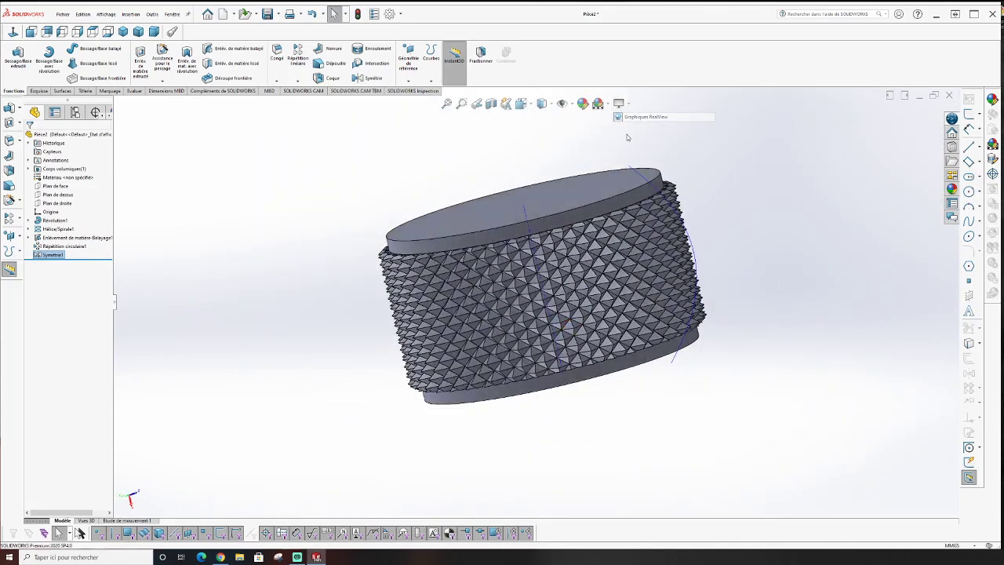
{"action": "middle_click_drag", "start_coordinate": [605, 300], "coordinate": [572, 345]}
{"action": "left_click", "coordinate": [619, 103]}
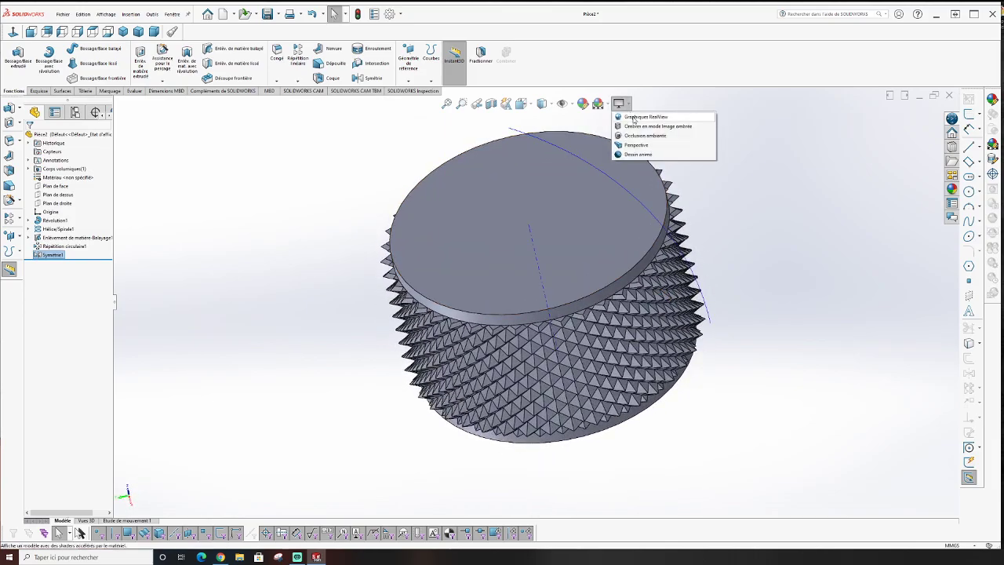
{"action": "left_click", "coordinate": [659, 115]}
{"action": "mouse_move", "coordinate": [790, 404]}
{"action": "middle_mouse_down"}
{"action": "mouse_move", "coordinate": [681, 354]}
{"action": "mouse_move", "coordinate": [553, 403]}
{"action": "mouse_move", "coordinate": [714, 397]}
{"action": "mouse_move", "coordinate": [757, 407]}
{"action": "mouse_move", "coordinate": [740, 421]}
{"action": "mouse_move", "coordinate": [683, 403]}
{"action": "mouse_move", "coordinate": [711, 411]}
{"action": "middle_mouse_up"}
{"action": "scroll", "coordinate": [560, 318], "scroll_direction": "down", "scroll_amount": 2}
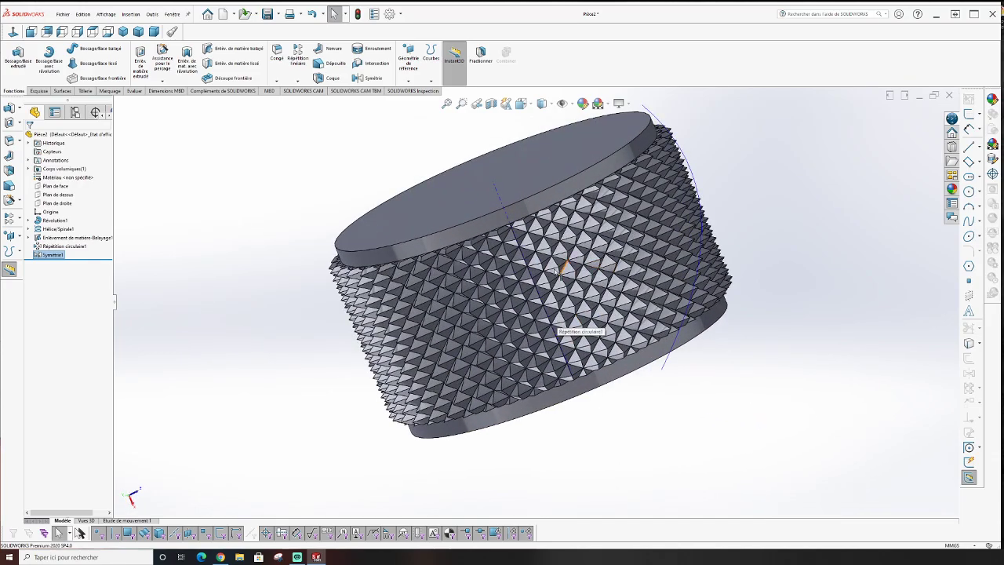
{"action": "middle_click_drag", "start_coordinate": [560, 318], "coordinate": [549, 314]}
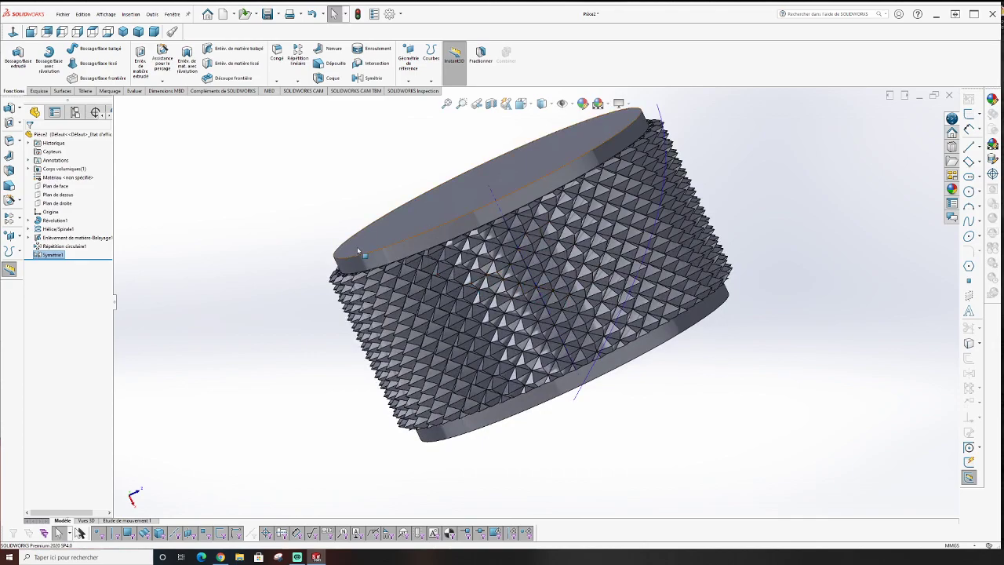
Edit Répétition circulaire1 to raise its occurrence count for a finer knurl
{"action": "left_click", "coordinate": [37, 248]}
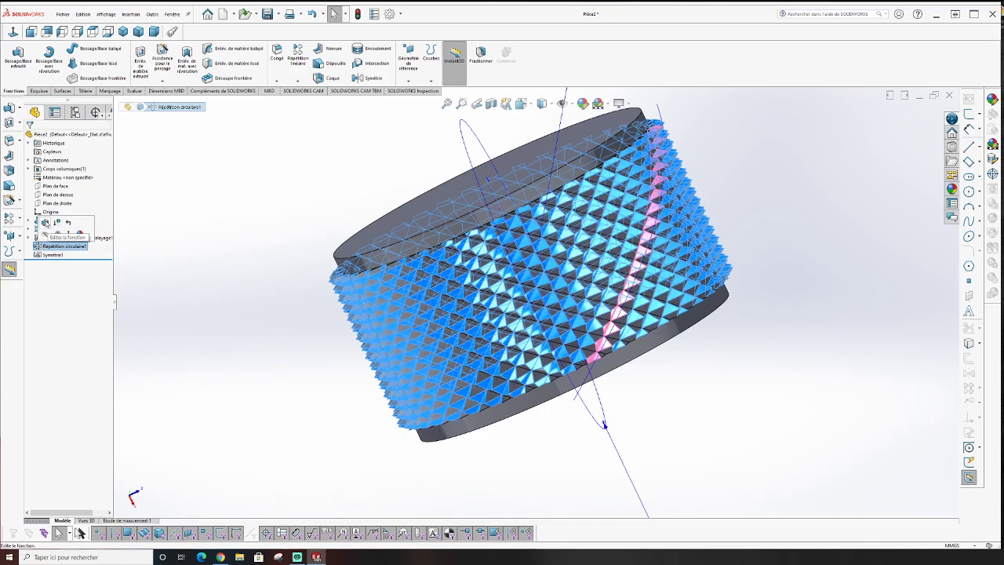
{"action": "left_click", "coordinate": [45, 223]}
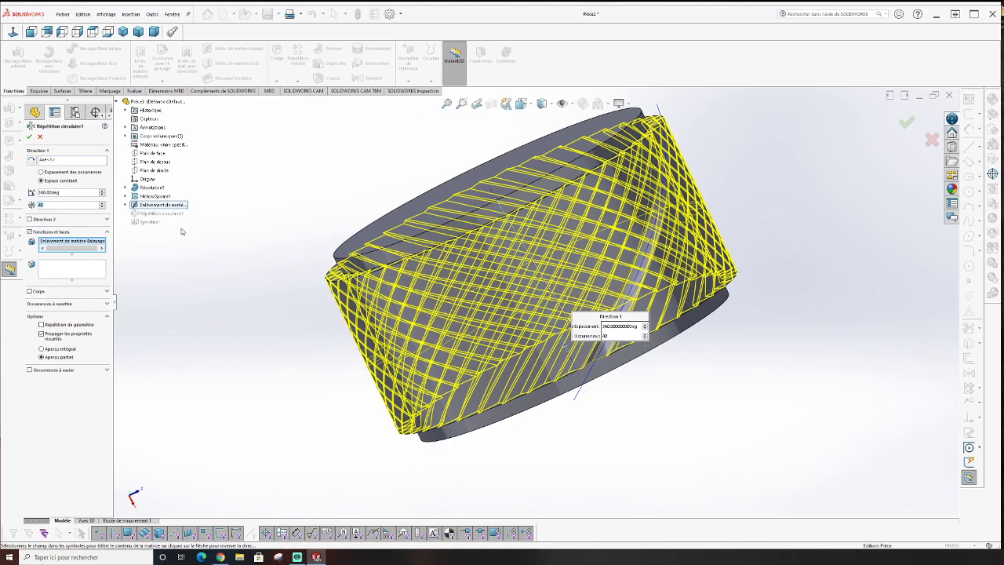
{"action": "type", "text": "10"}
{"action": "key", "text": "Return"}
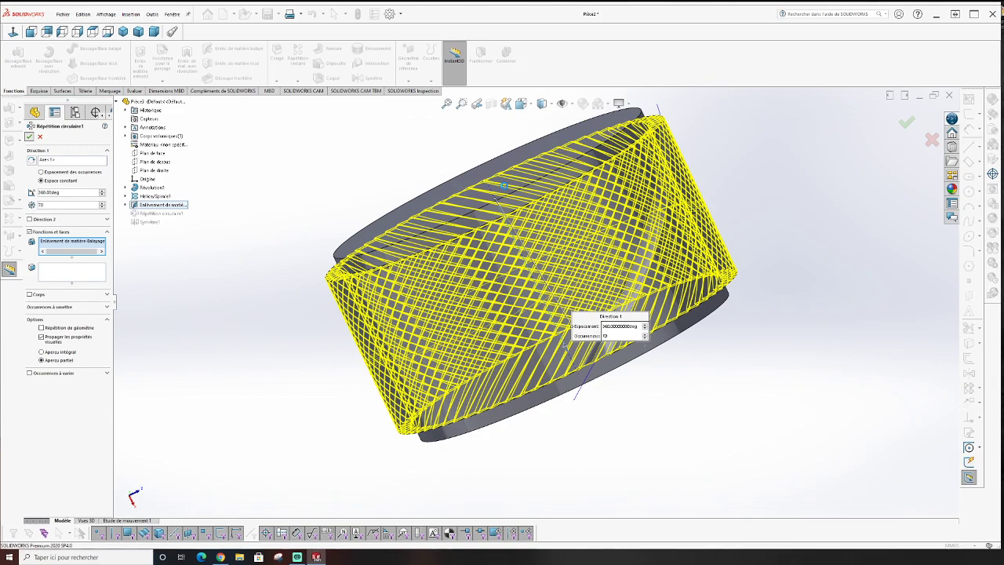
{"action": "key", "text": "Return"}
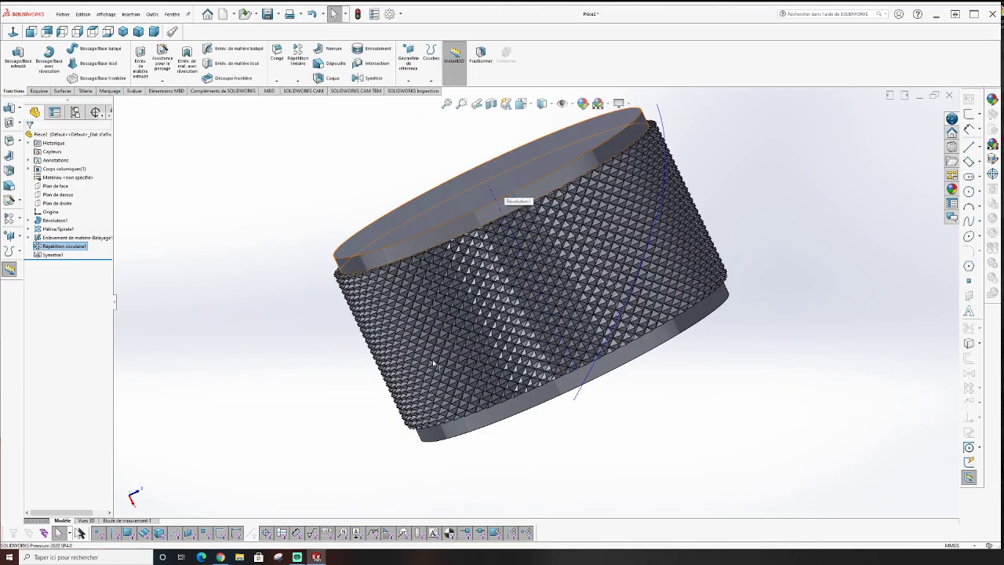
{"action": "left_click", "coordinate": [770, 265]}
{"action": "mouse_move", "coordinate": [770, 265]}
{"action": "middle_mouse_down"}
{"action": "mouse_move", "coordinate": [695, 216]}
{"action": "mouse_move", "coordinate": [723, 249]}
{"action": "mouse_move", "coordinate": [729, 298]}
{"action": "mouse_move", "coordinate": [695, 352]}
{"action": "mouse_move", "coordinate": [661, 336]}
{"action": "mouse_move", "coordinate": [580, 255]}
{"action": "mouse_move", "coordinate": [549, 266]}
{"action": "mouse_move", "coordinate": [502, 219]}
{"action": "mouse_move", "coordinate": [549, 282]}
{"action": "mouse_move", "coordinate": [518, 243]}
{"action": "mouse_move", "coordinate": [573, 273]}
{"action": "middle_mouse_up"}
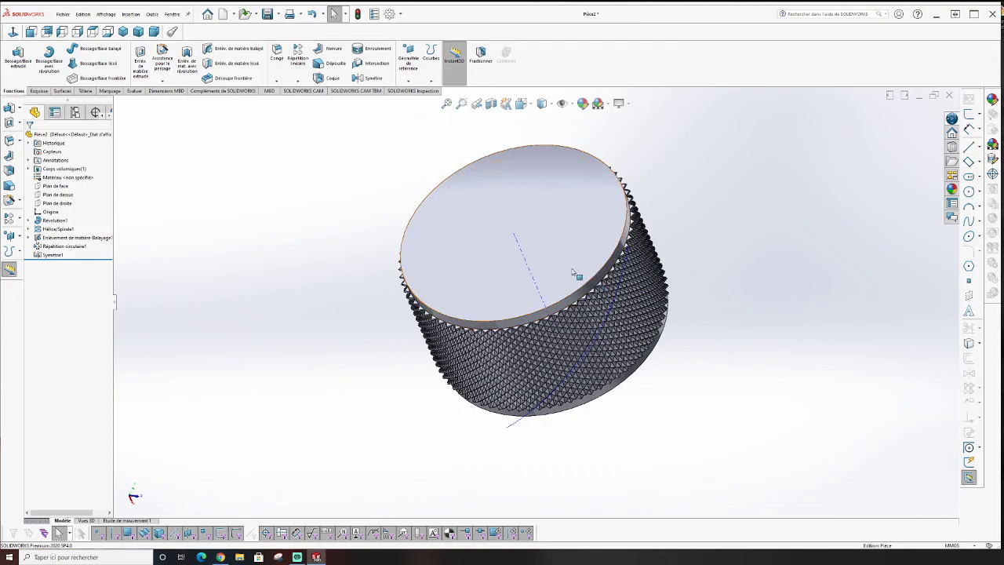
Fillet the knob's top and bottom circular edges with a 2 mm radius
{"action": "left_click", "coordinate": [586, 284]}
{"action": "middle_click_drag", "start_coordinate": [690, 309], "coordinate": [628, 292]}
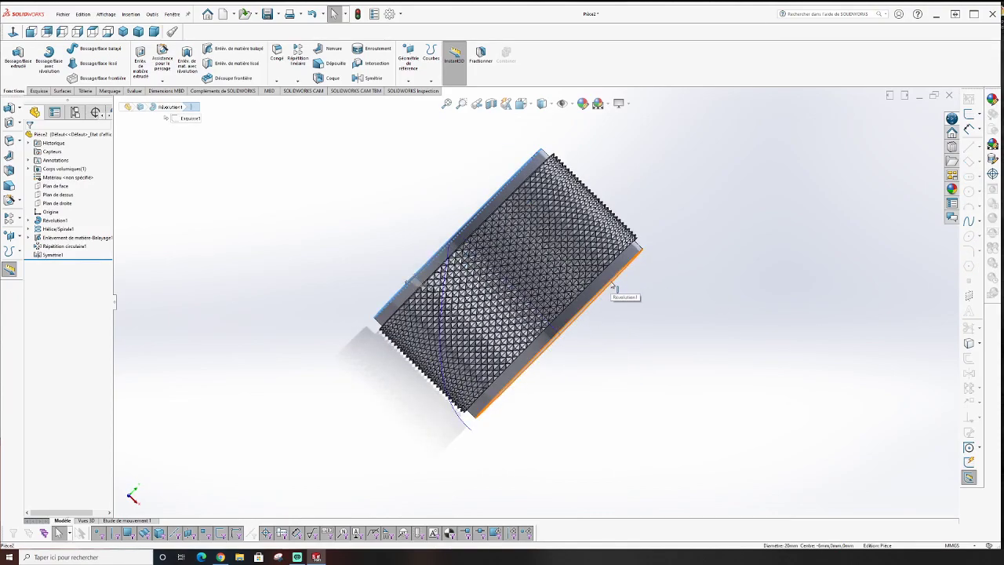
{"action": "left_click", "coordinate": [615, 288]}
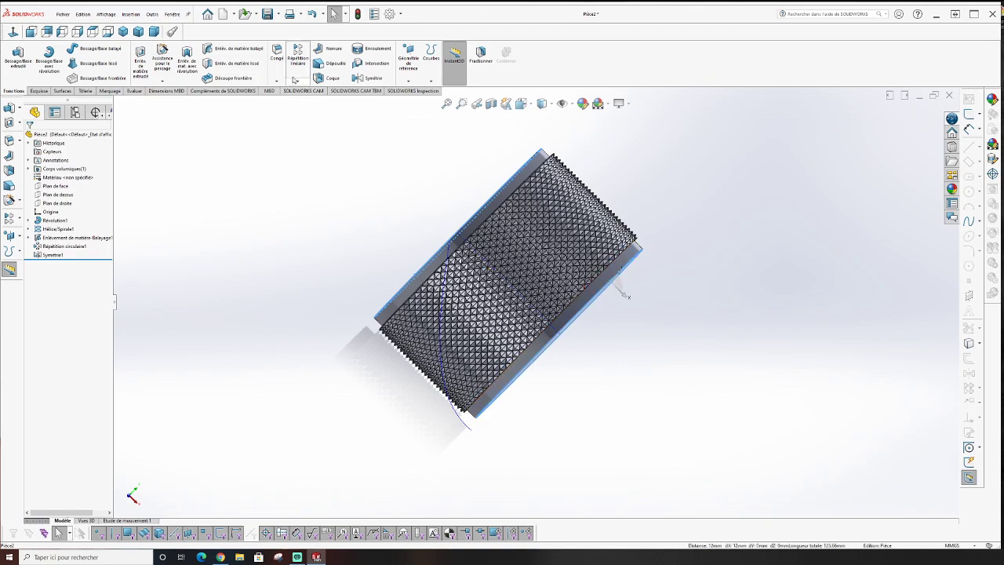
{"action": "left_click", "coordinate": [276, 55]}
{"action": "middle_click_drag", "start_coordinate": [502, 259], "coordinate": [440, 224]}
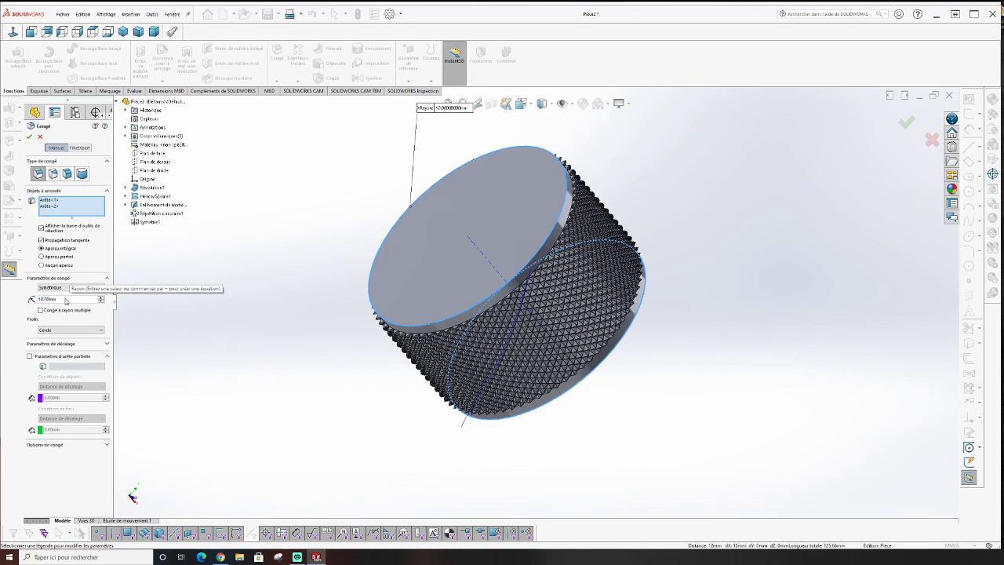
{"action": "left_click", "coordinate": [65, 299]}
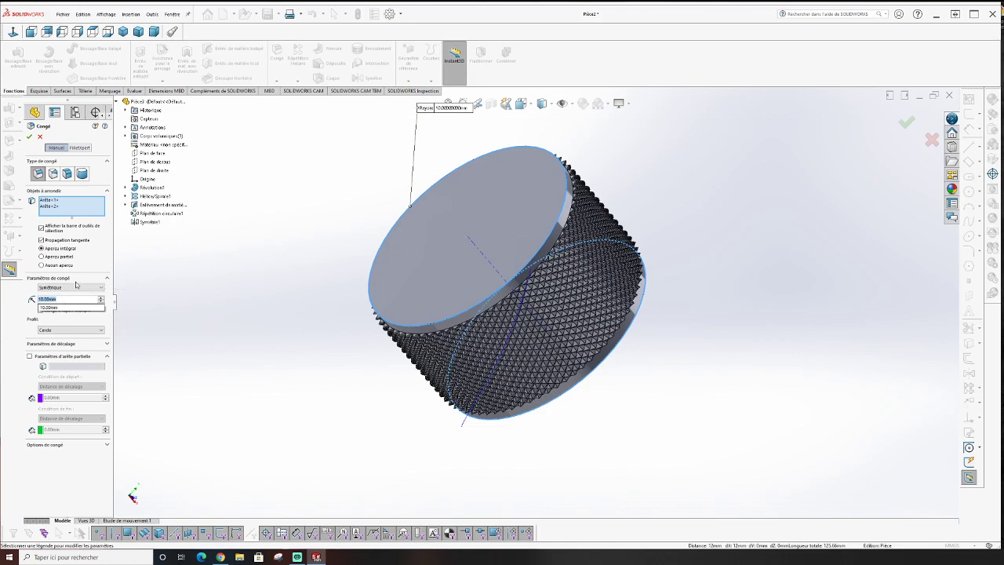
{"action": "type", "text": "2"}
{"action": "key", "text": "Return"}
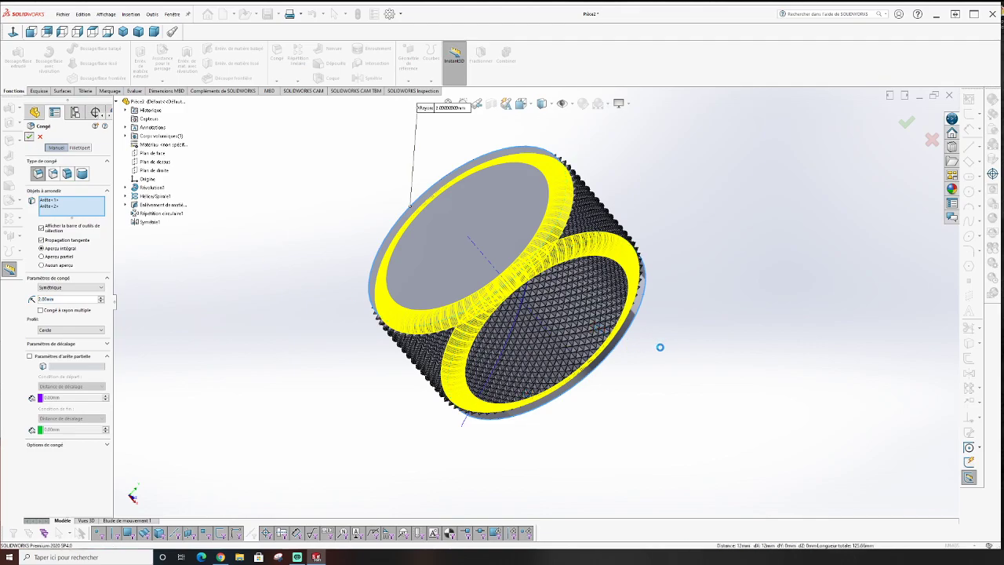
{"action": "key", "text": "Return"}
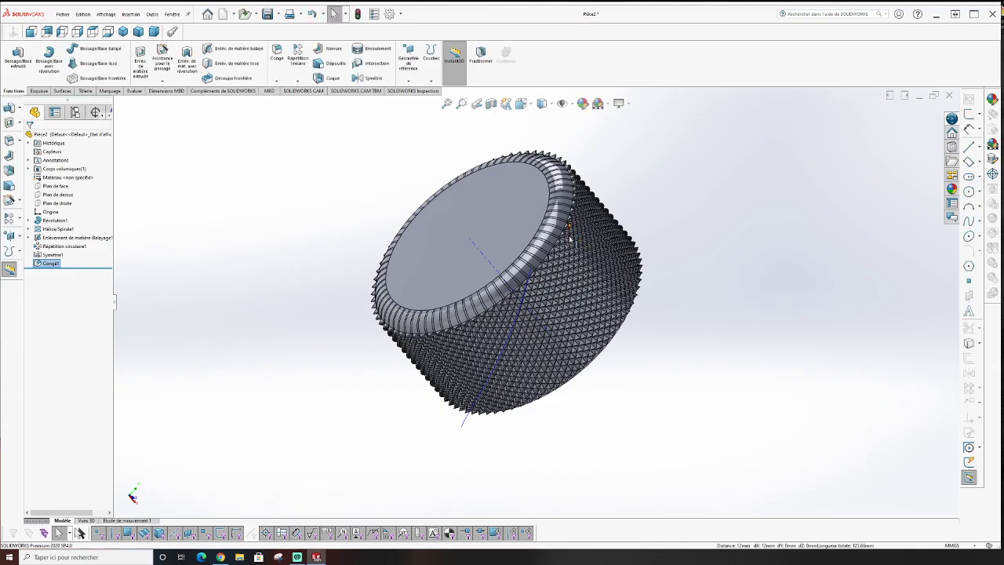
{"action": "mouse_move", "coordinate": [643, 330]}
{"action": "middle_mouse_down"}
{"action": "mouse_move", "coordinate": [568, 333]}
{"action": "mouse_move", "coordinate": [510, 256]}
{"action": "middle_mouse_up"}
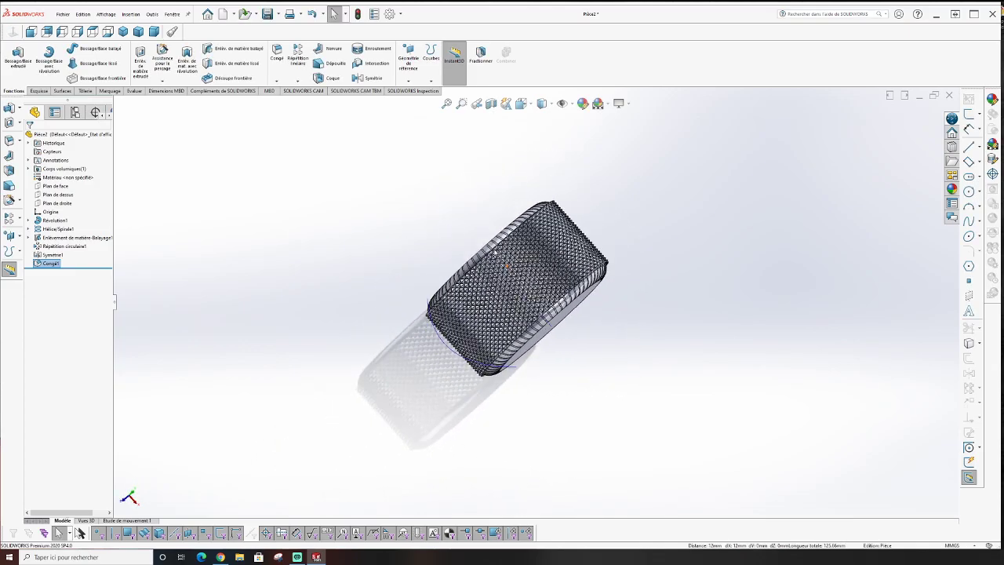
{"action": "scroll", "coordinate": [553, 294], "scroll_direction": "up", "scroll_amount": 3}
{"action": "mouse_move", "coordinate": [552, 294]}
{"action": "middle_mouse_down"}
{"action": "mouse_move", "coordinate": [512, 273]}
{"action": "mouse_move", "coordinate": [585, 265]}
{"action": "mouse_move", "coordinate": [509, 273]}
{"action": "mouse_move", "coordinate": [644, 276]}
{"action": "mouse_move", "coordinate": [626, 308]}
{"action": "mouse_move", "coordinate": [632, 370]}
{"action": "mouse_move", "coordinate": [493, 352]}
{"action": "mouse_move", "coordinate": [434, 421]}
{"action": "middle_mouse_up"}
{"action": "mouse_move", "coordinate": [510, 270]}
{"action": "middle_mouse_down"}
{"action": "mouse_move", "coordinate": [578, 282]}
{"action": "mouse_move", "coordinate": [549, 287]}
{"action": "mouse_move", "coordinate": [554, 298]}
{"action": "middle_mouse_up"}
{"action": "scroll", "coordinate": [578, 282], "scroll_direction": "down", "scroll_amount": 3}
{"action": "scroll", "coordinate": [578, 283], "scroll_direction": "down", "scroll_amount": 3}
{"action": "scroll", "coordinate": [553, 306], "scroll_direction": "up", "scroll_amount": 3}
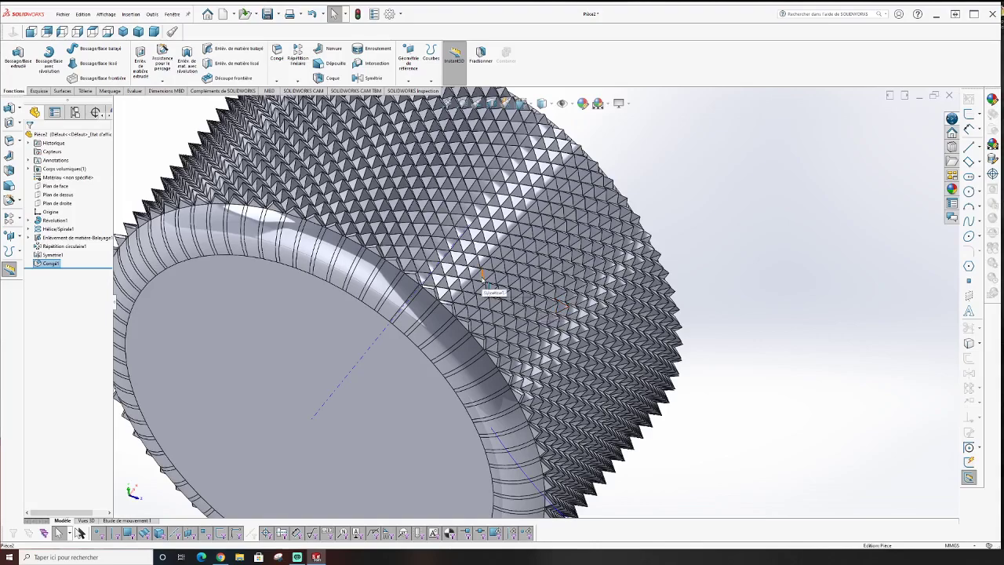